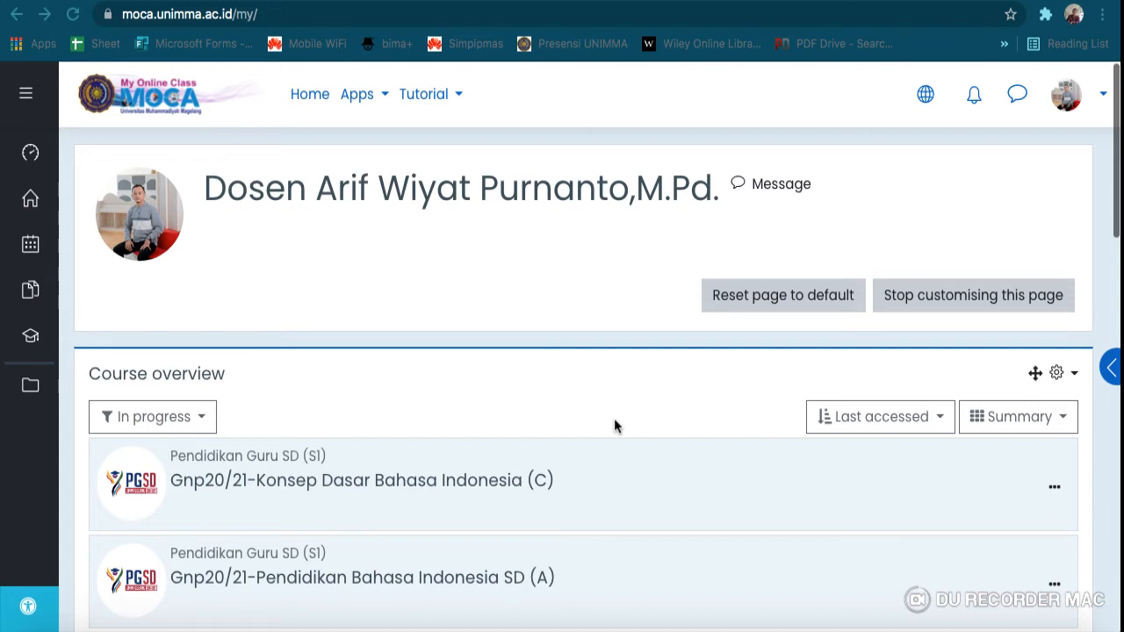
# Look through the courses listed in the dashboard's course overview
pyautogui.scroll(-5, 614, 425)
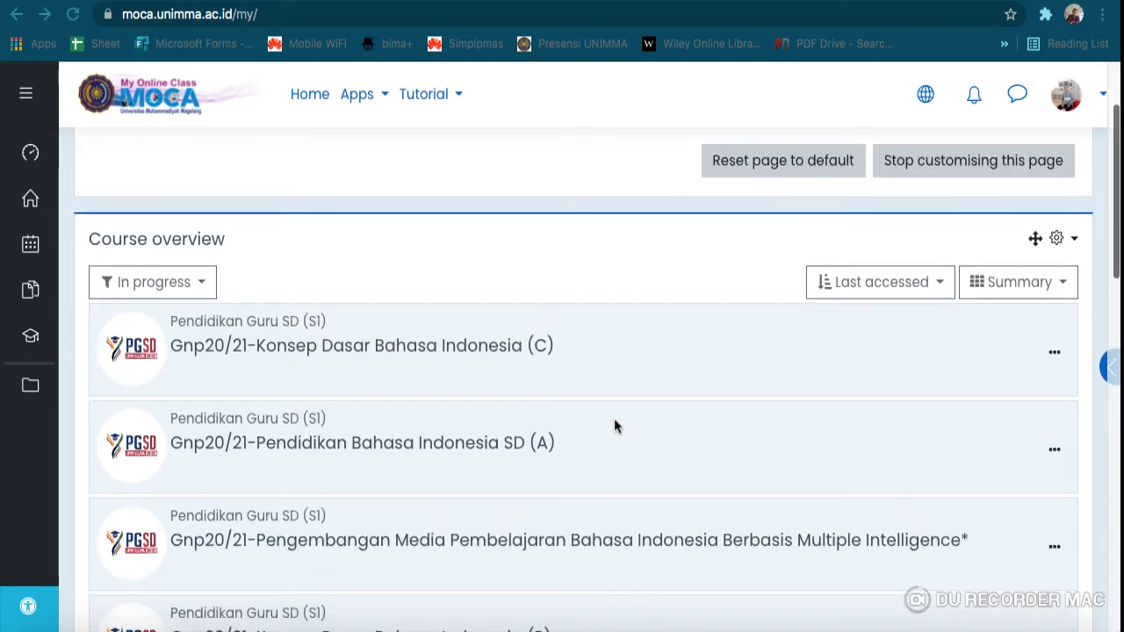
pyautogui.scroll(3, 614, 425)
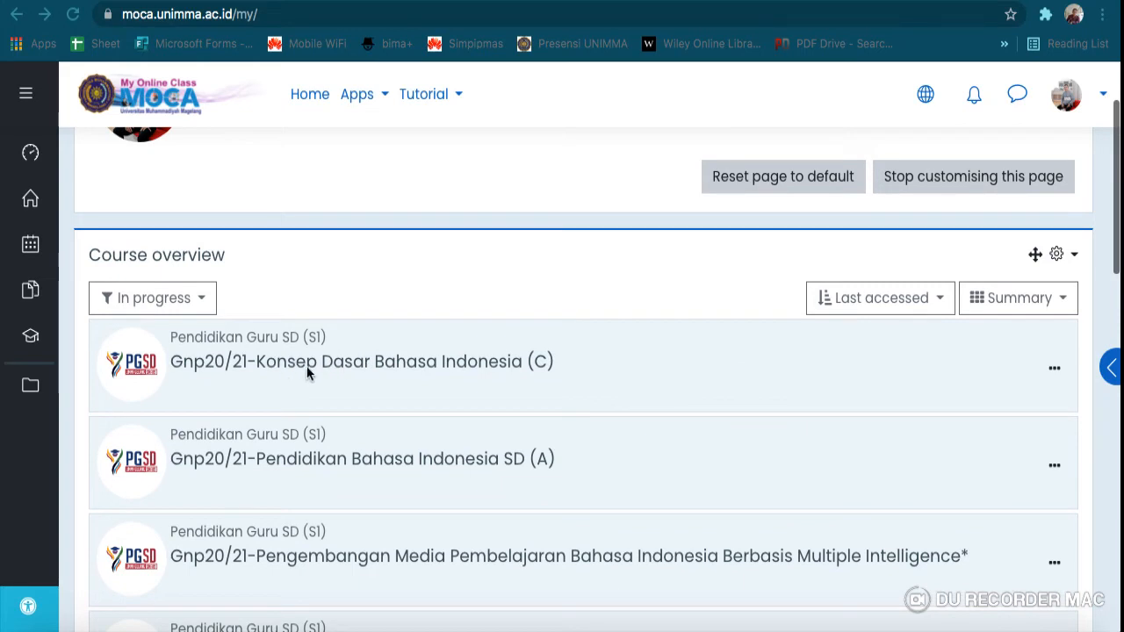
pyautogui.scroll(-5, 306, 372)
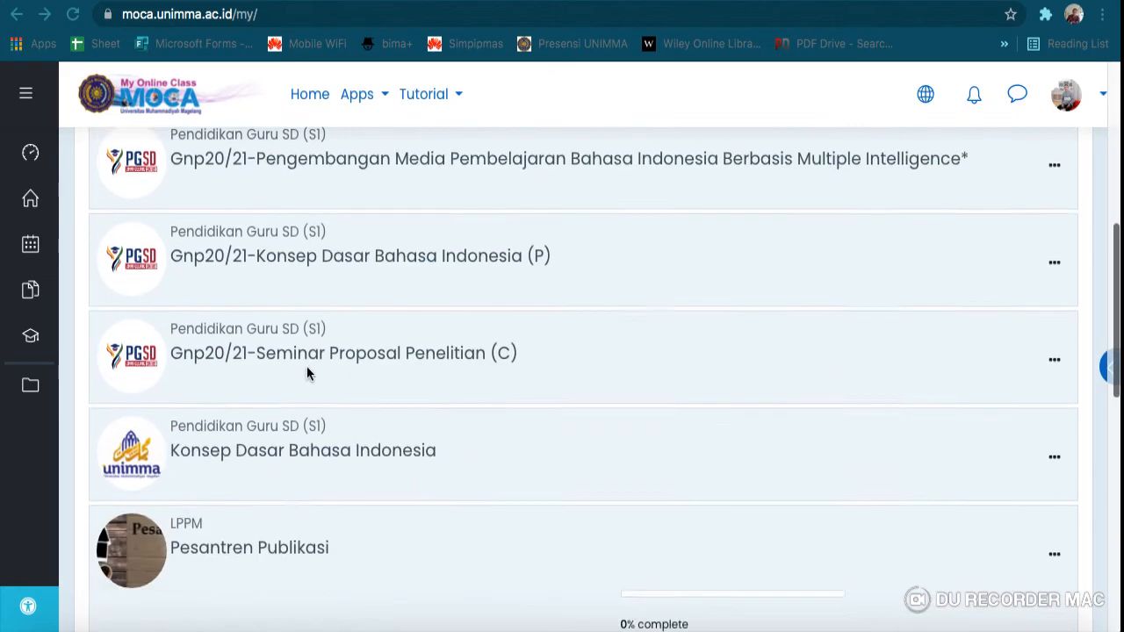
pyautogui.scroll(-1, 304, 419)
pyautogui.scroll(10, 318, 404)
pyautogui.scroll(-5, 319, 409)
pyautogui.scroll(-1, 318, 408)
pyautogui.scroll(3, 319, 408)
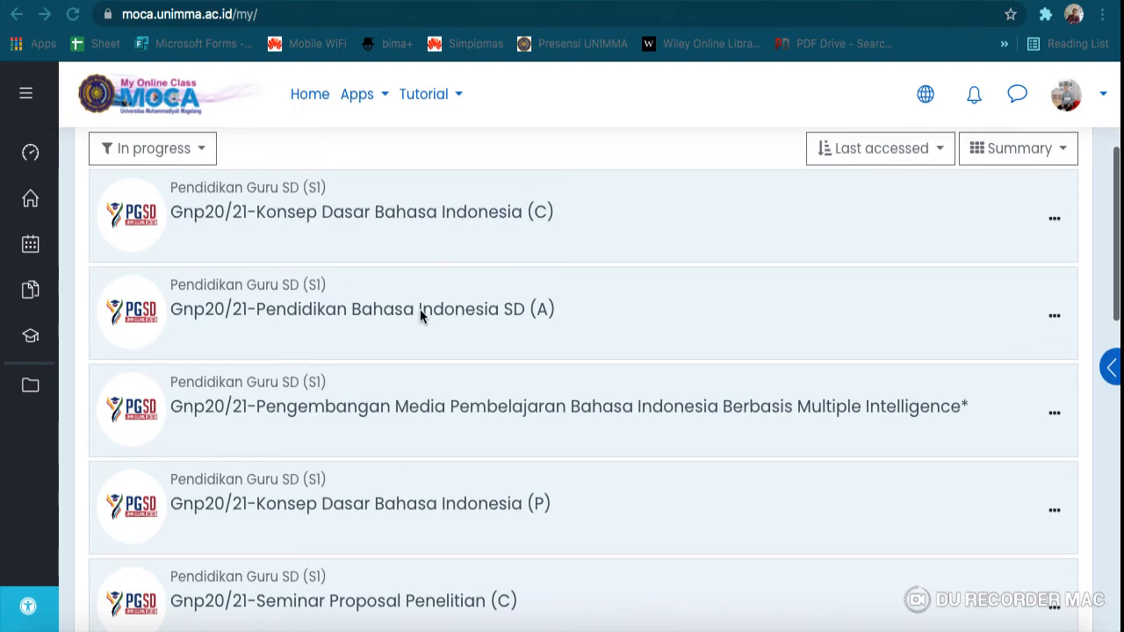
pyautogui.scroll(-5, 420, 309)
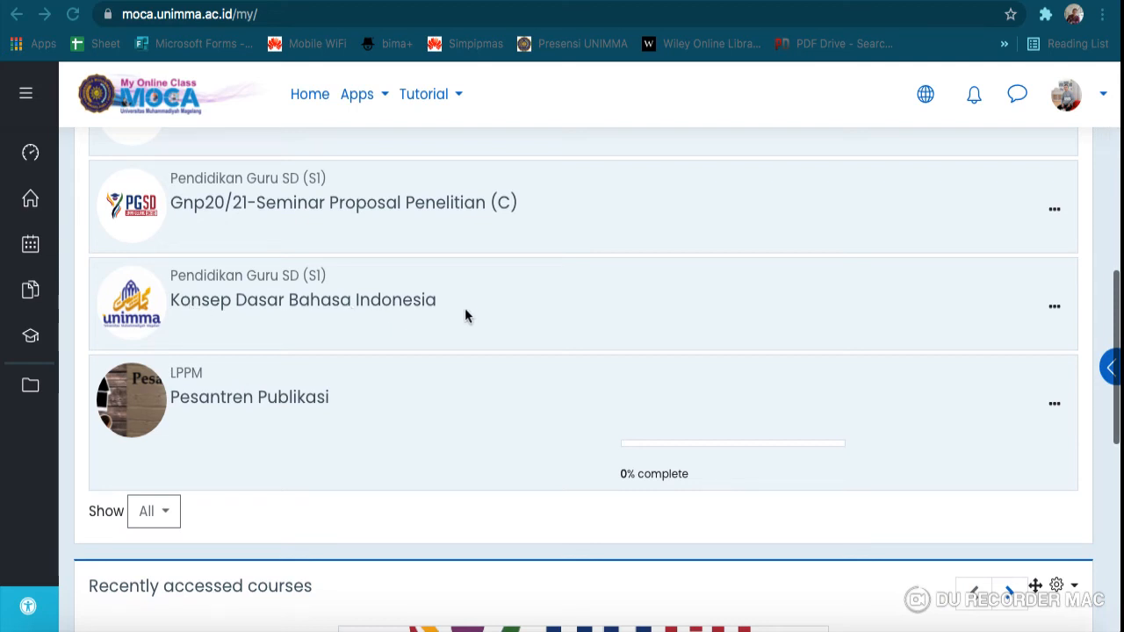
pyautogui.scroll(10, 465, 317)
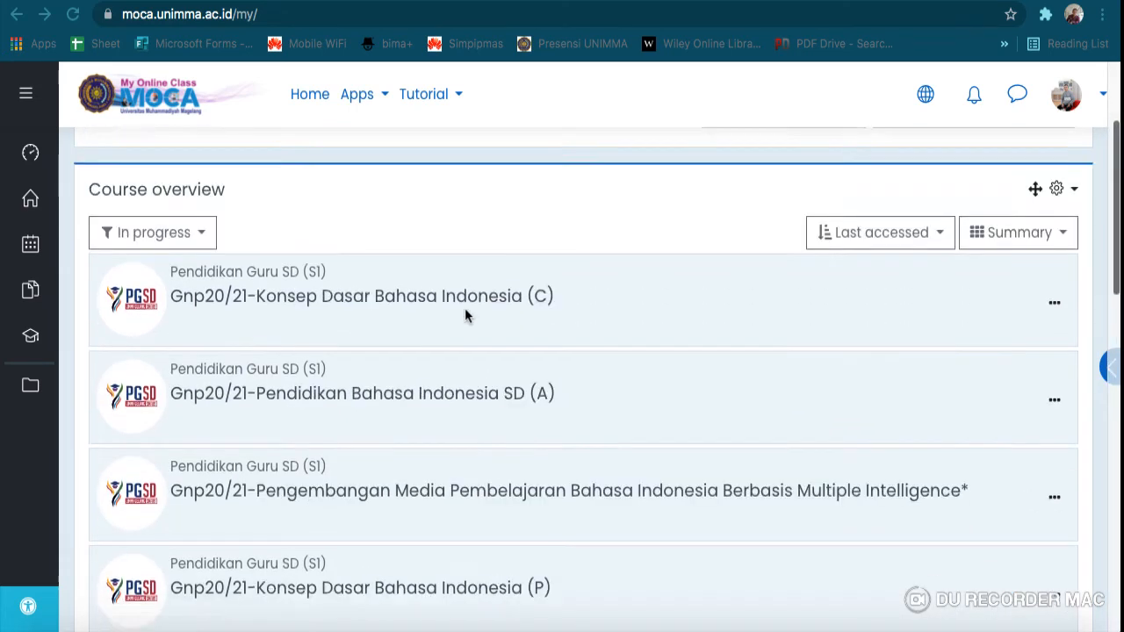
pyautogui.scroll(-5, 577, 408)
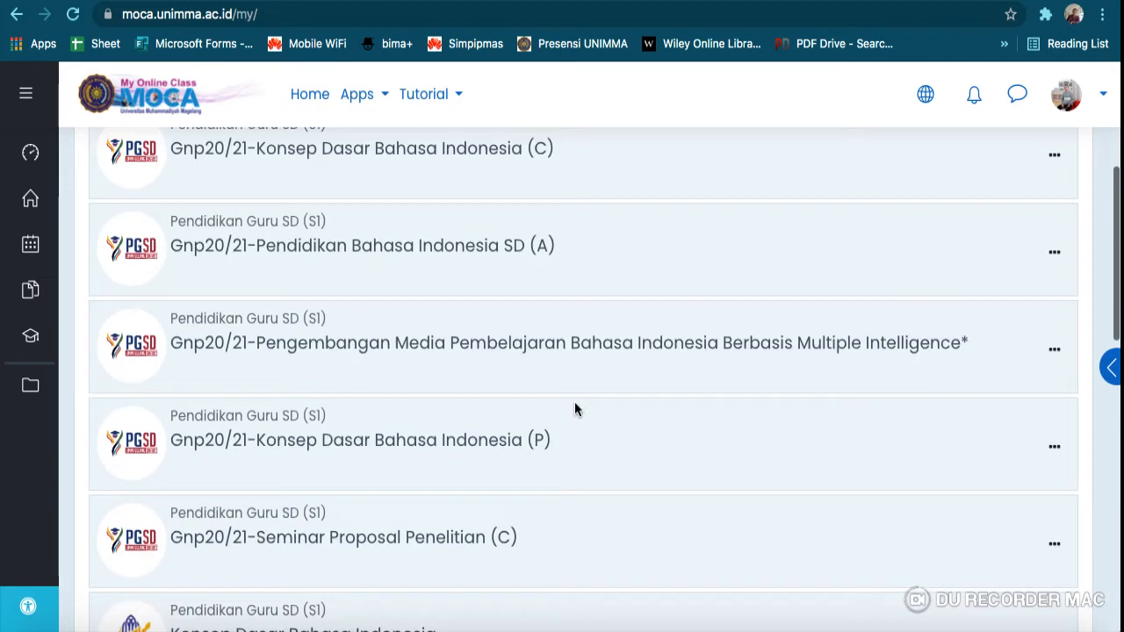
pyautogui.scroll(5, 575, 408)
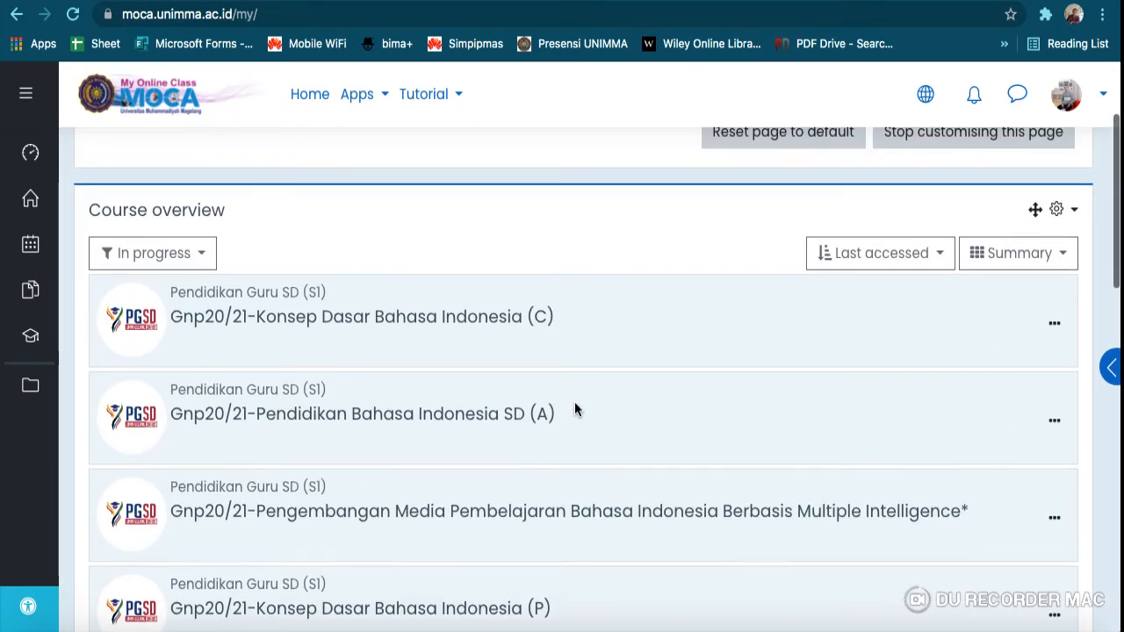
# Open the Gnp20/21-Konsep Dasar Bahasa Indonesia (C) course and review the activities in its meeting sections
pyautogui.click(463, 331)
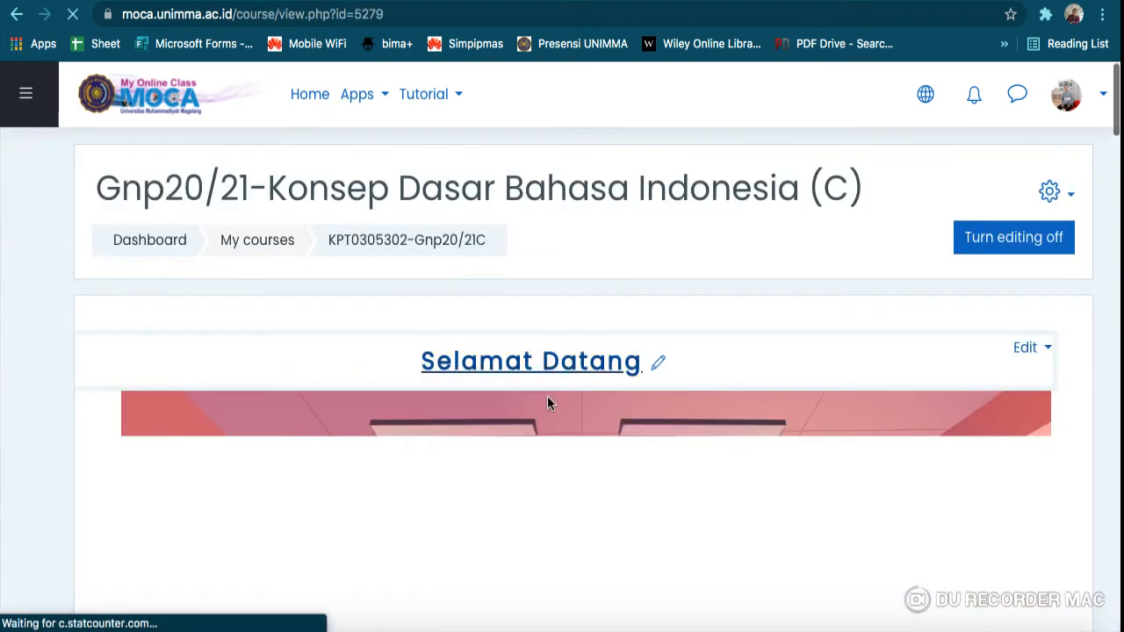
pyautogui.scroll(-9, 547, 399)
pyautogui.scroll(-20, 547, 403)
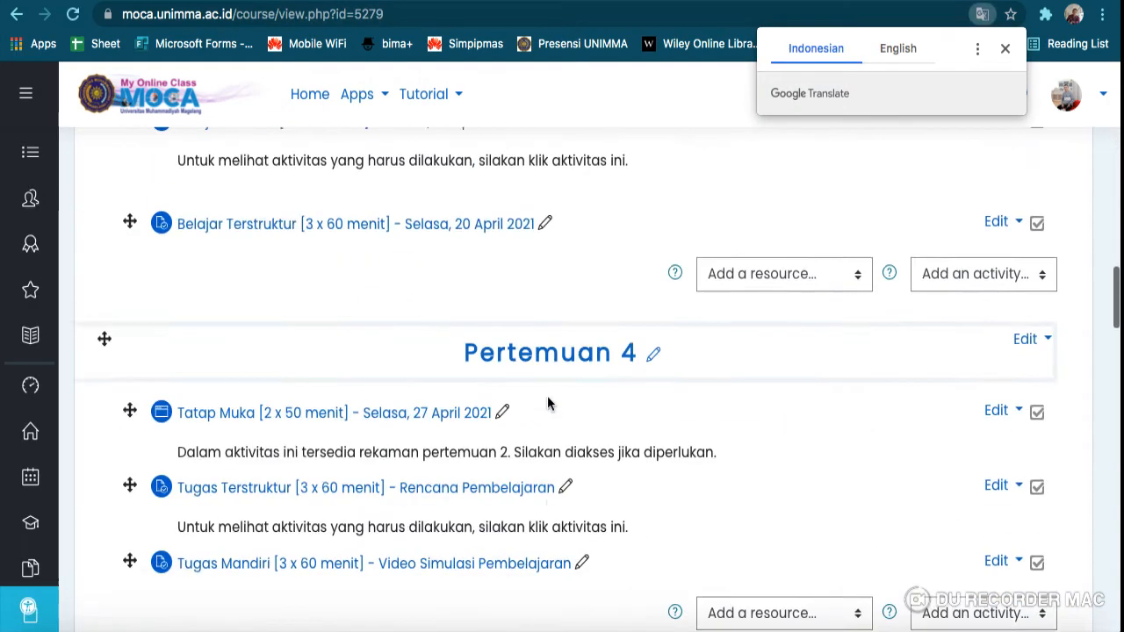
pyautogui.scroll(-6, 547, 402)
pyautogui.scroll(2, 547, 401)
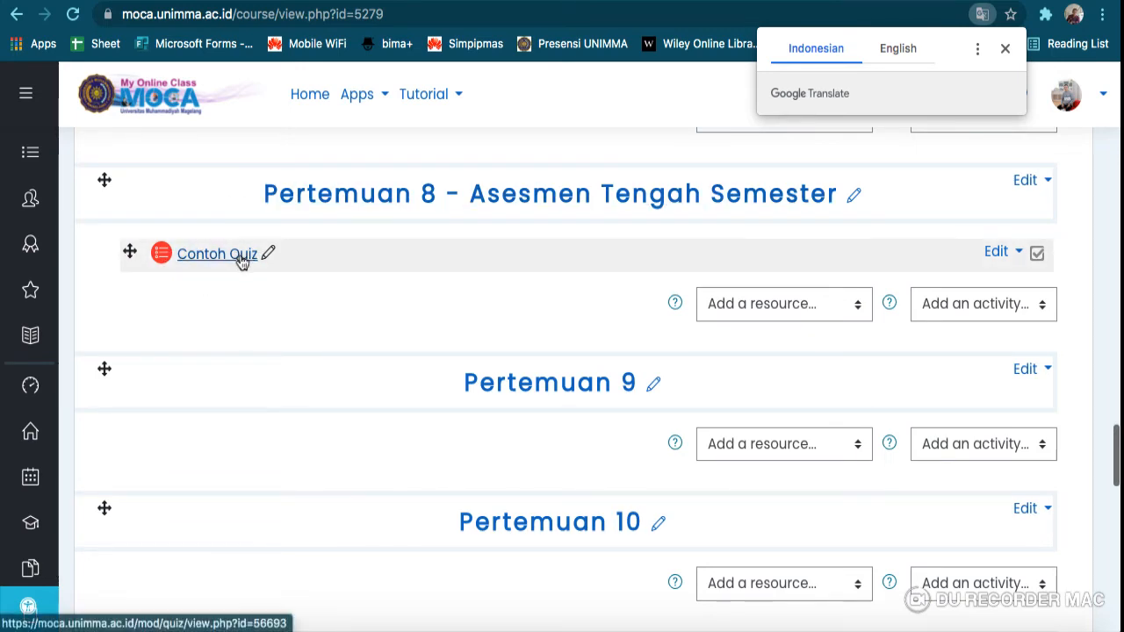
pyautogui.scroll(1, 244, 273)
pyautogui.scroll(10, 243, 272)
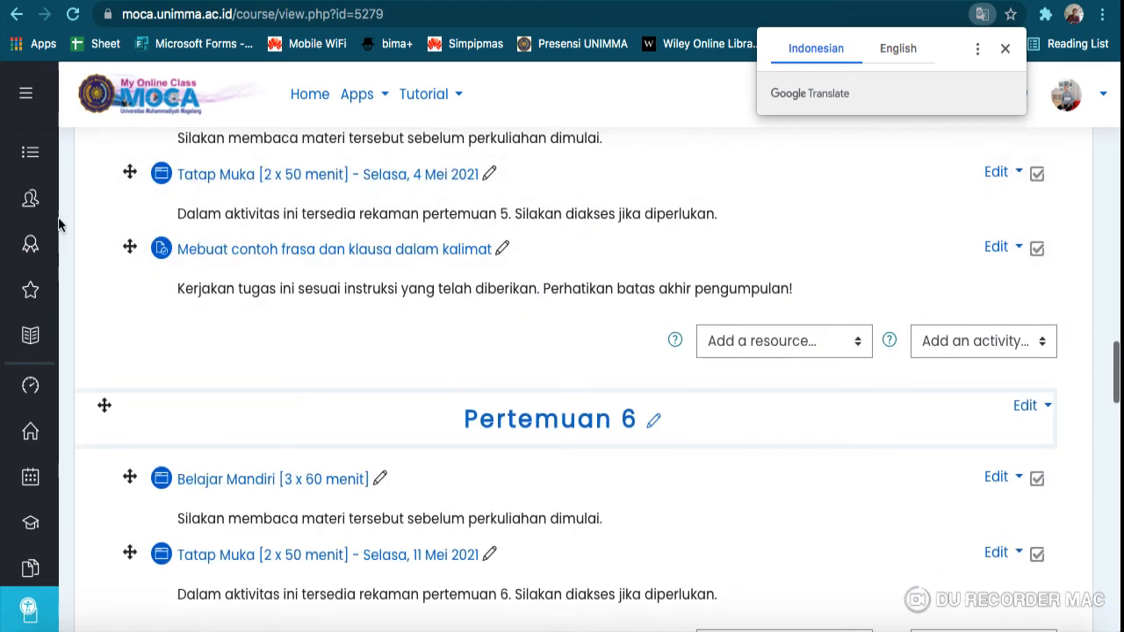
# Return to the dashboard and open the Konsep Dasar Bahasa Indonesia course from the course overview
pyautogui.click(37, 402)
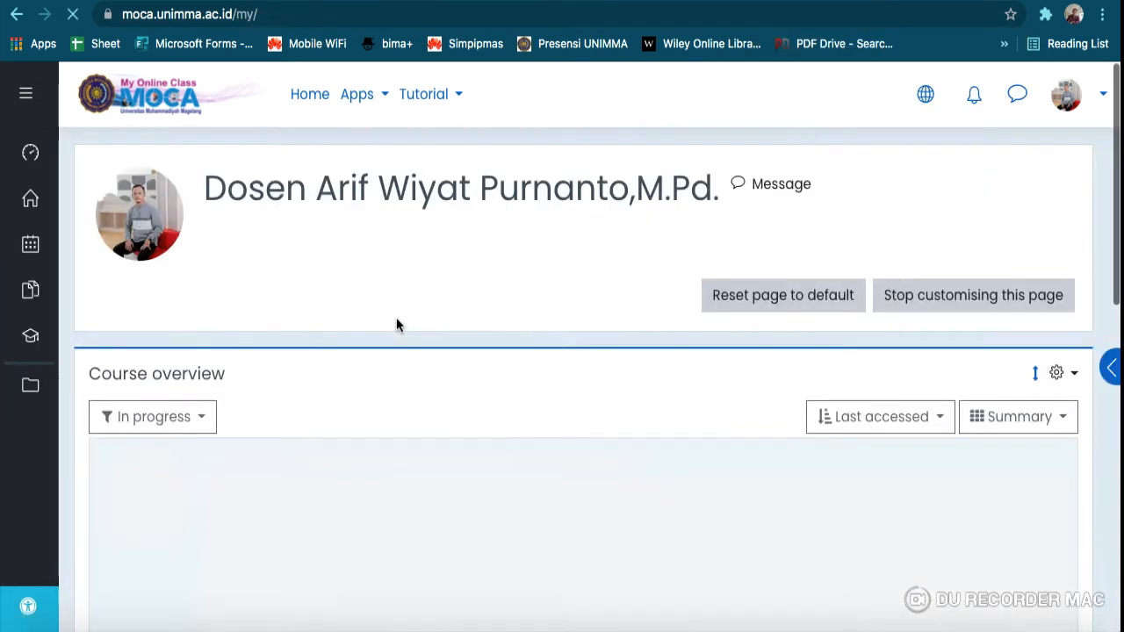
pyautogui.scroll(-10, 396, 325)
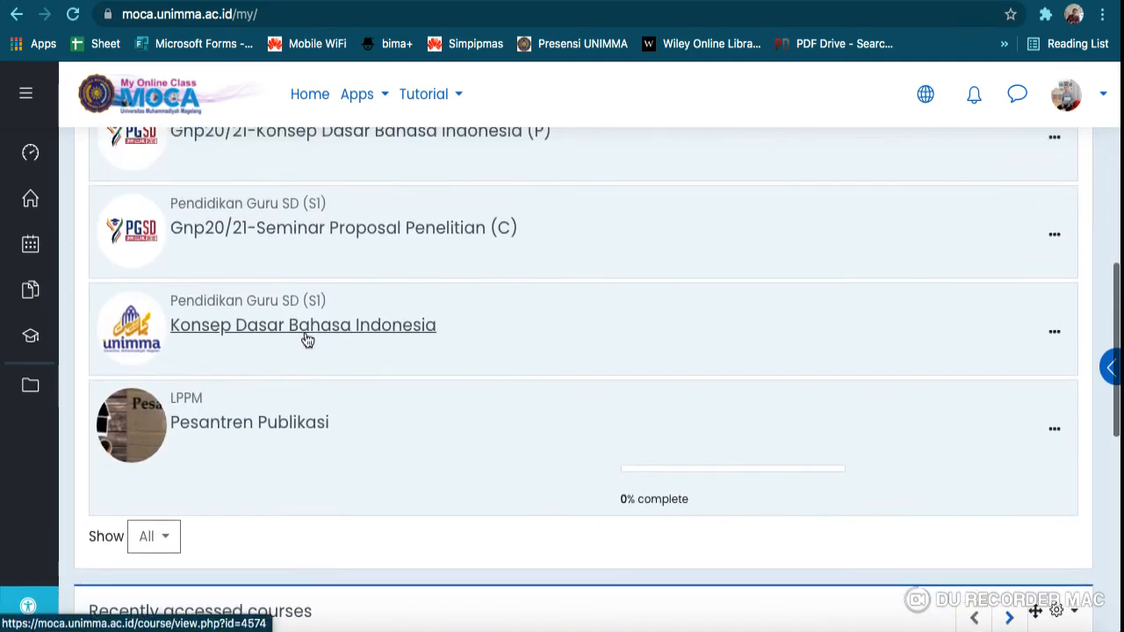
pyautogui.click(307, 341)
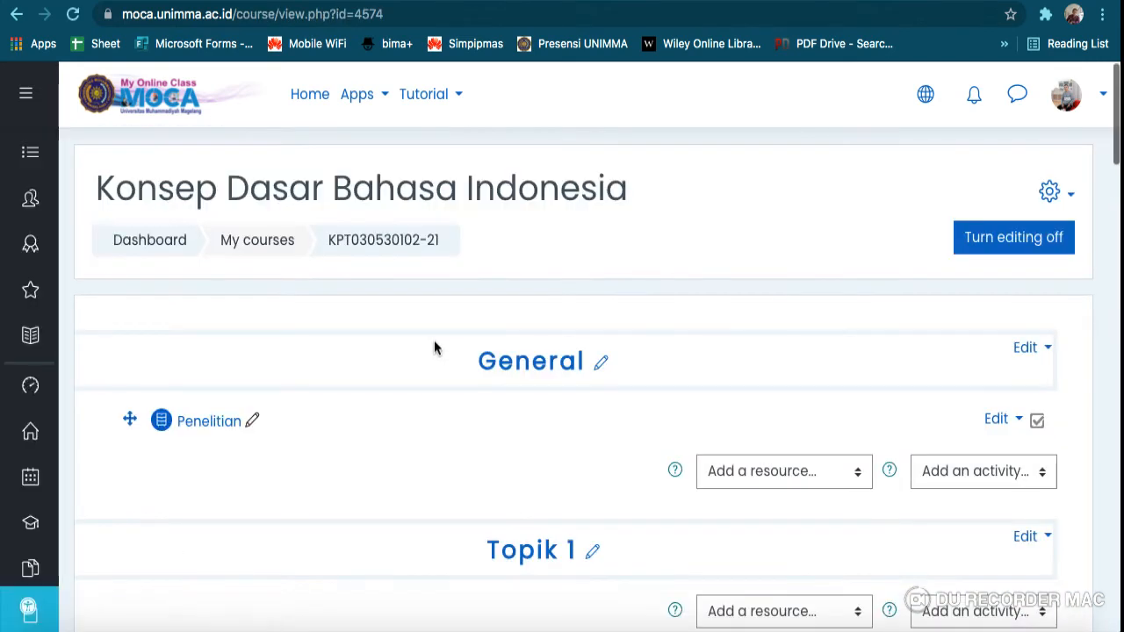
# Look over the course's topic sections and open its Import page
pyautogui.scroll(-2, 434, 339)
pyautogui.scroll(-12, 434, 348)
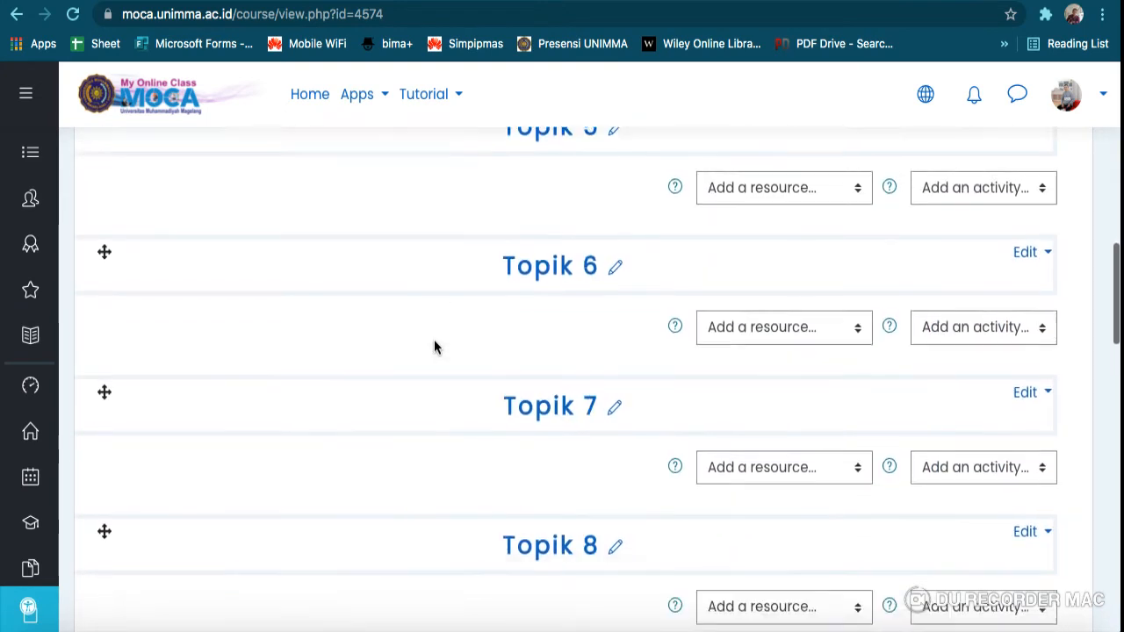
pyautogui.scroll(-1, 433, 348)
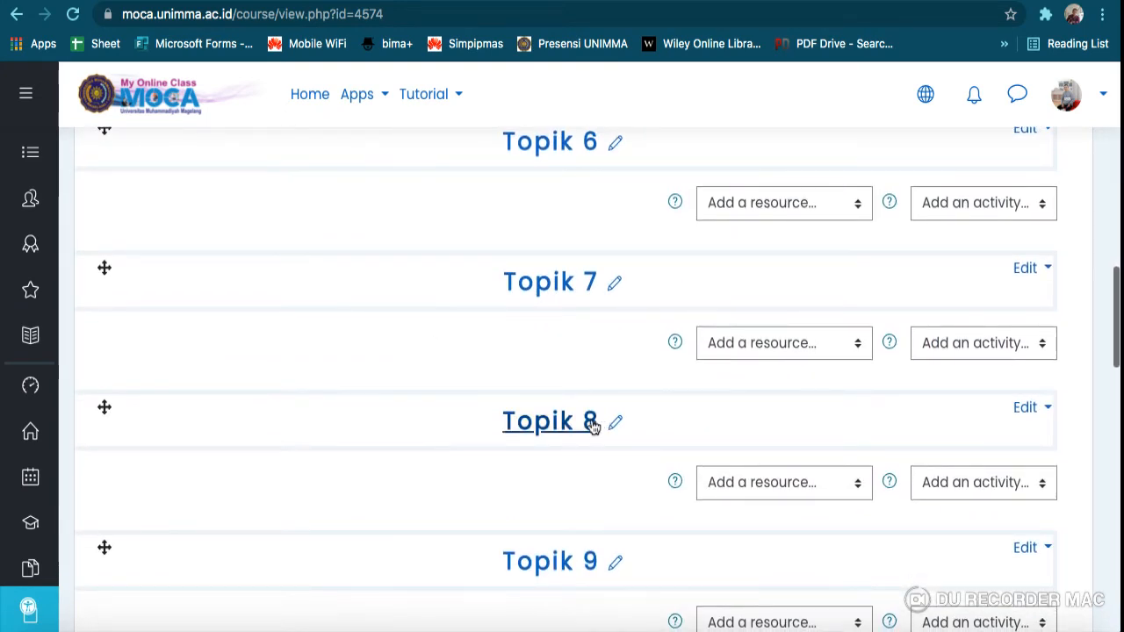
pyautogui.scroll(10, 663, 380)
pyautogui.scroll(5, 664, 380)
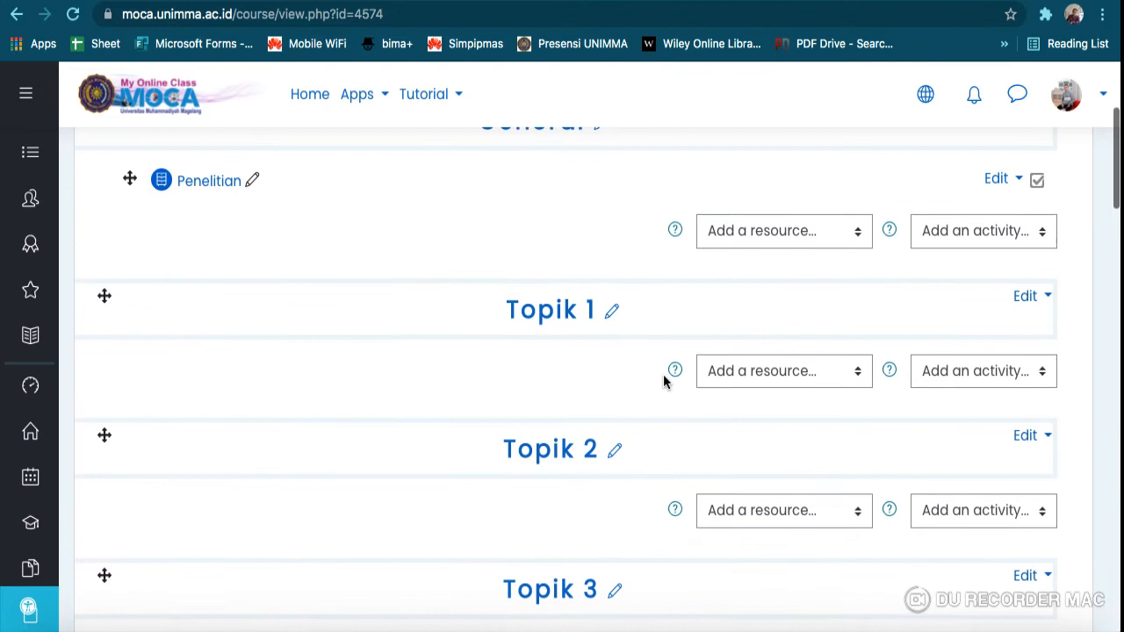
pyautogui.scroll(2, 663, 374)
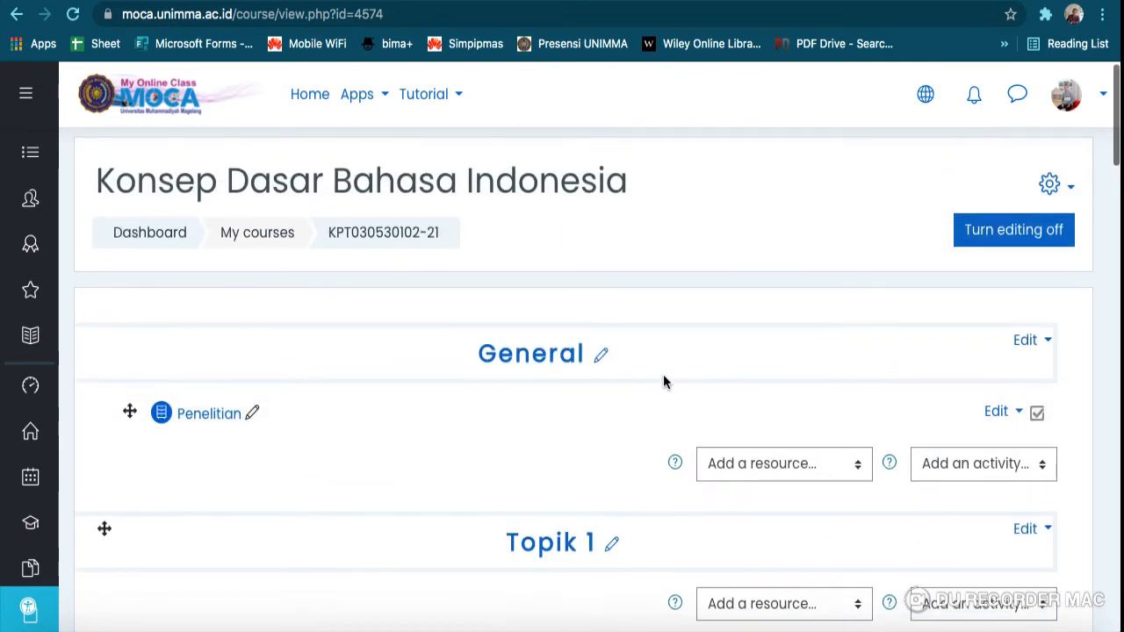
pyautogui.scroll(1, 1062, 192)
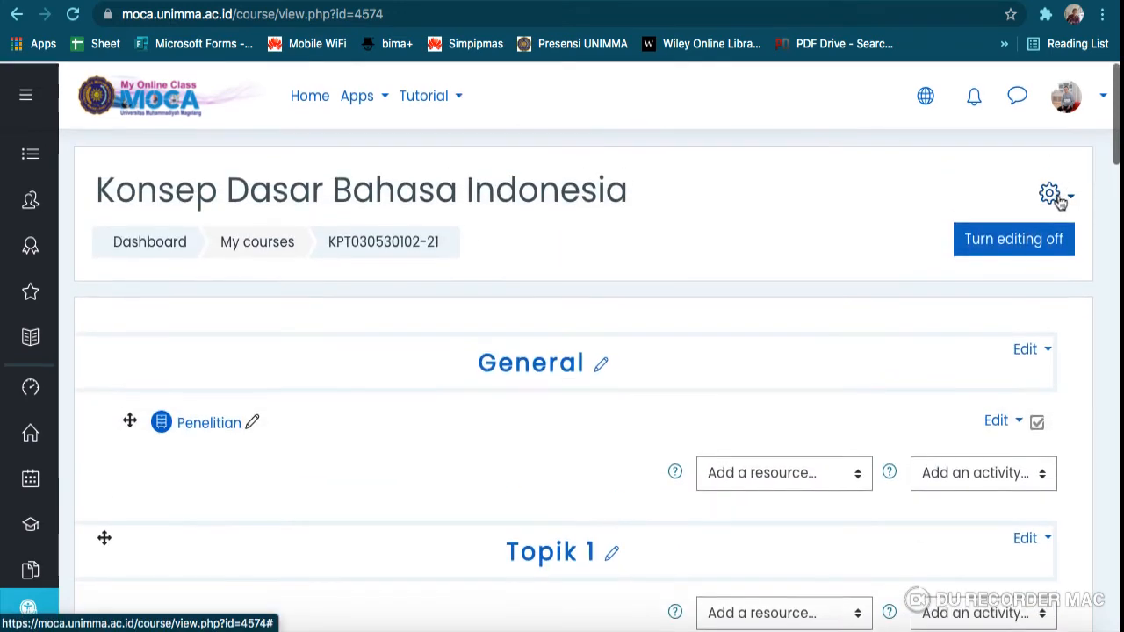
pyautogui.click(1070, 197)
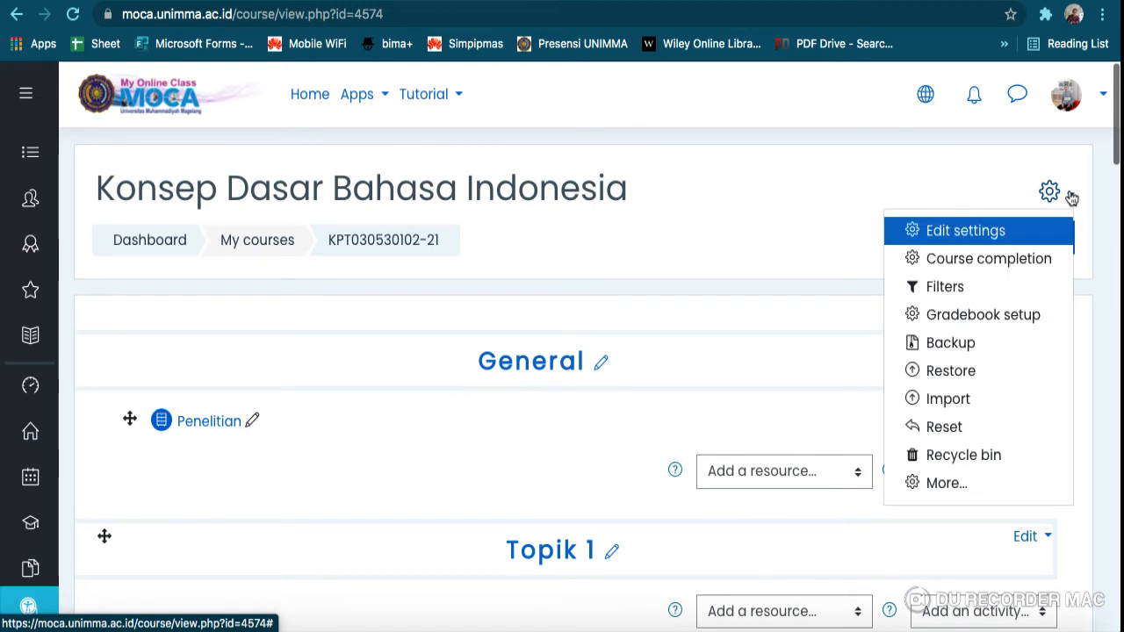
pyautogui.click(954, 397)
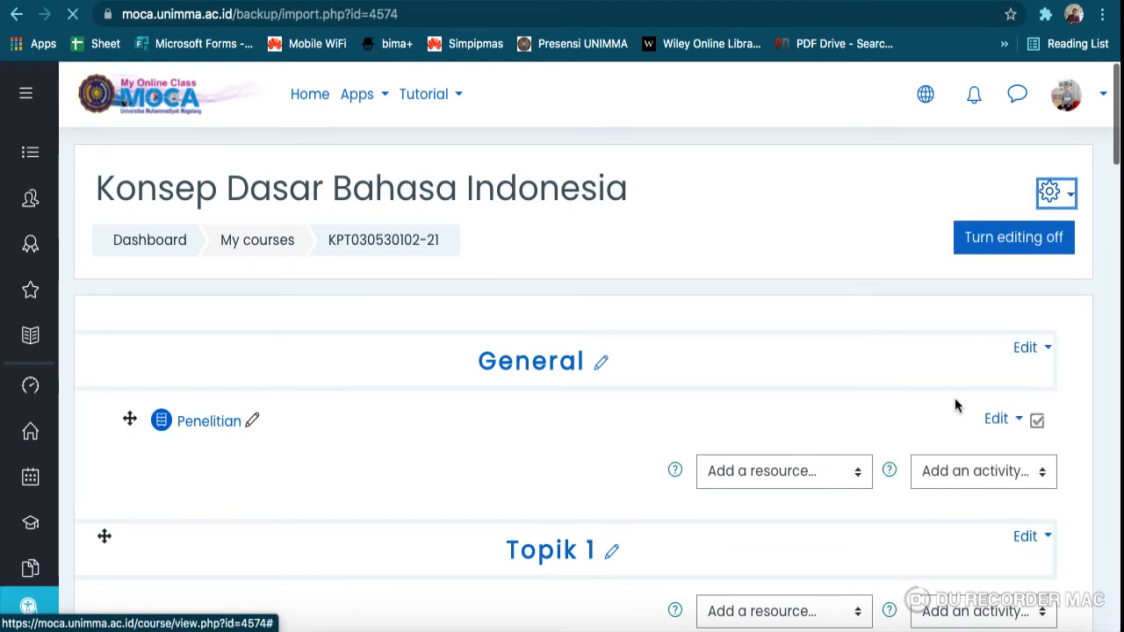
# Examine the list of courses offered as import sources, including the course search field below it
pyautogui.scroll(-5, 683, 376)
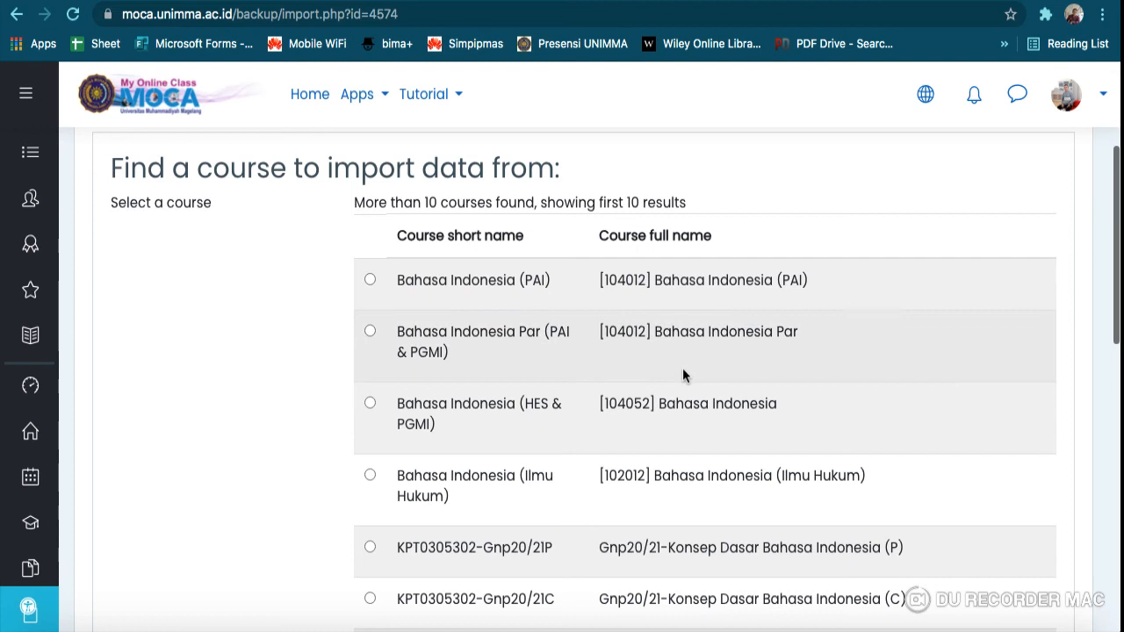
pyautogui.scroll(-3, 682, 368)
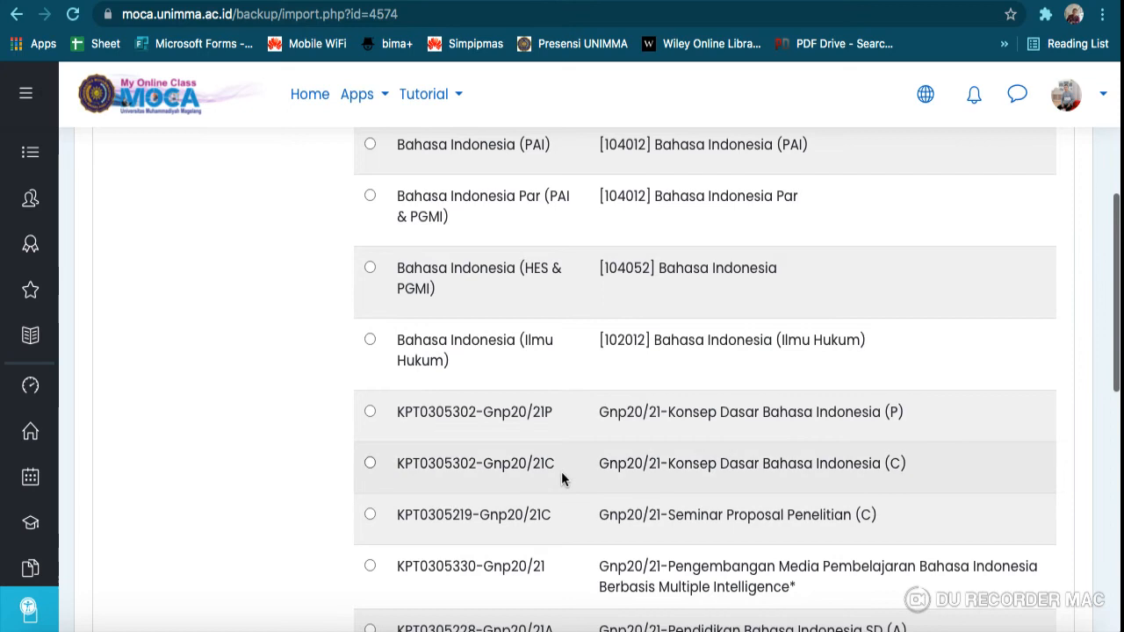
pyautogui.scroll(4, 562, 479)
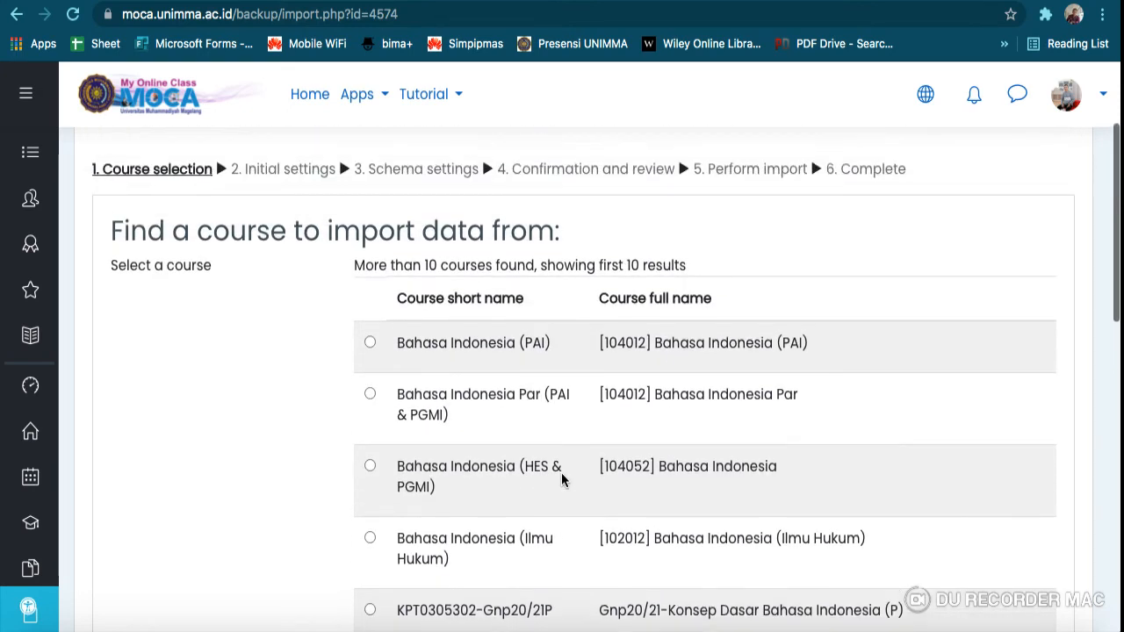
pyautogui.scroll(-2, 562, 479)
pyautogui.scroll(-5, 561, 479)
pyautogui.scroll(2, 561, 479)
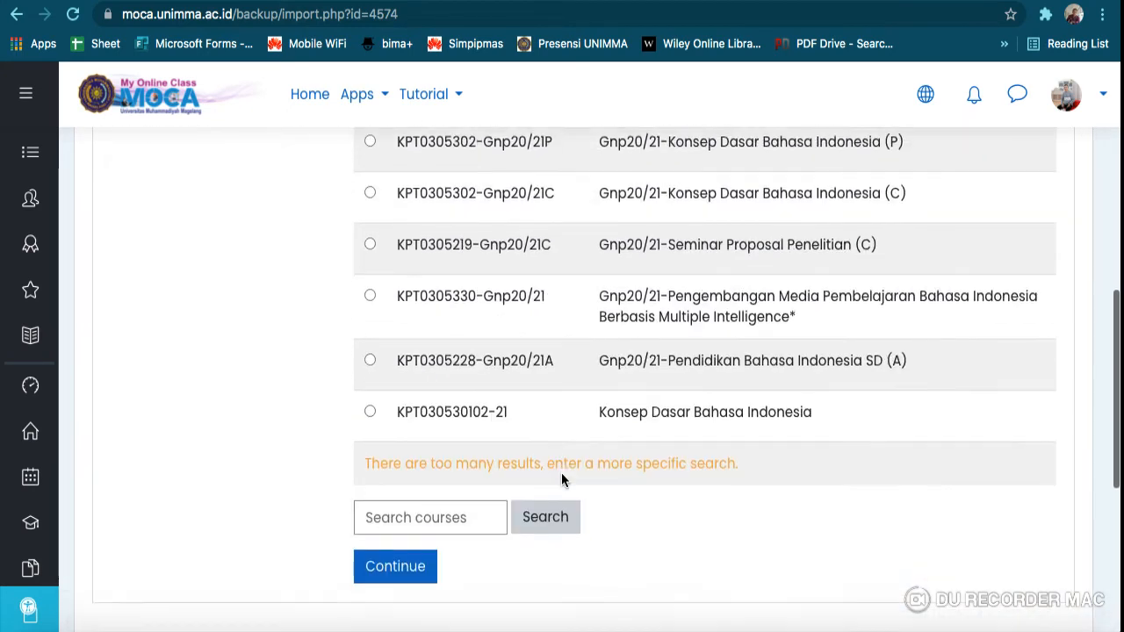
pyautogui.scroll(2, 571, 466)
pyautogui.scroll(2, 567, 434)
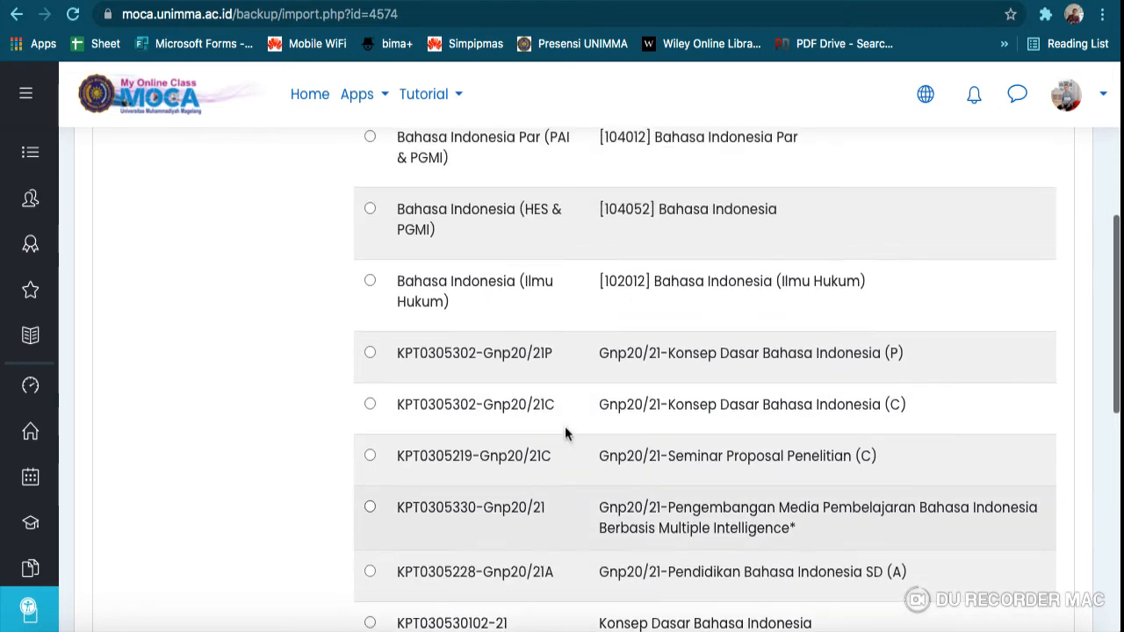
pyautogui.scroll(-2, 589, 525)
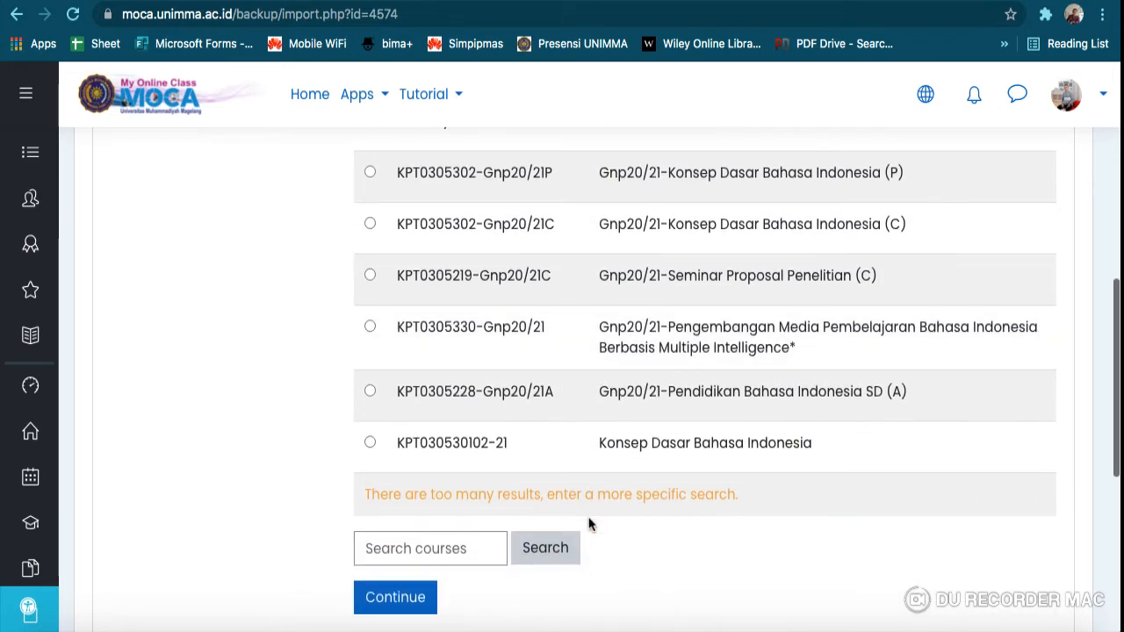
pyautogui.click(419, 551)
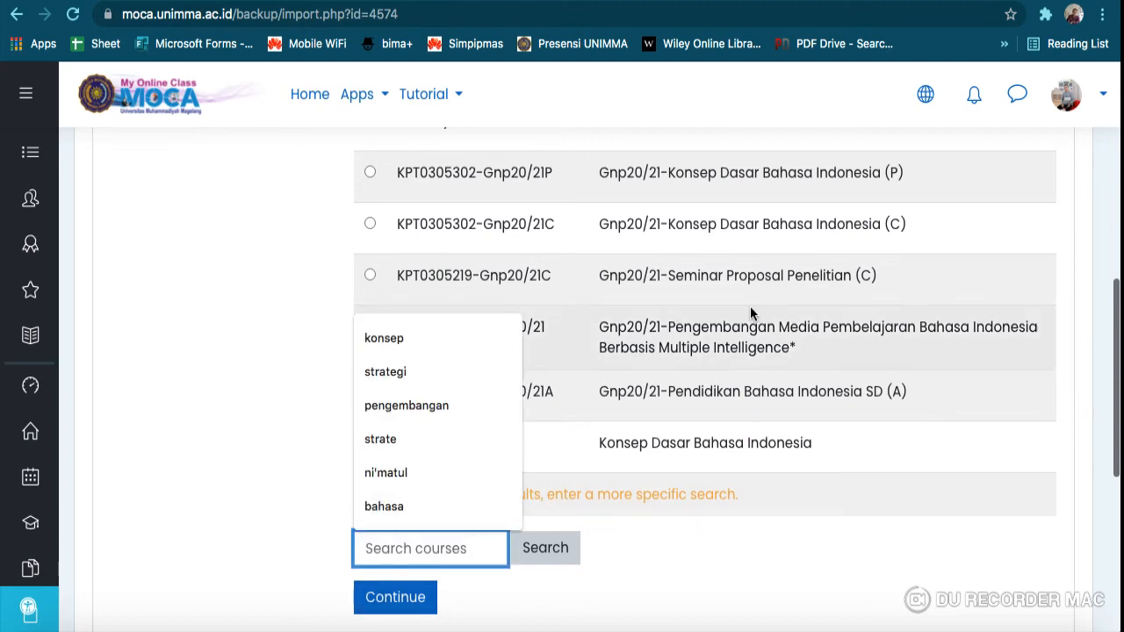
pyautogui.click(307, 244)
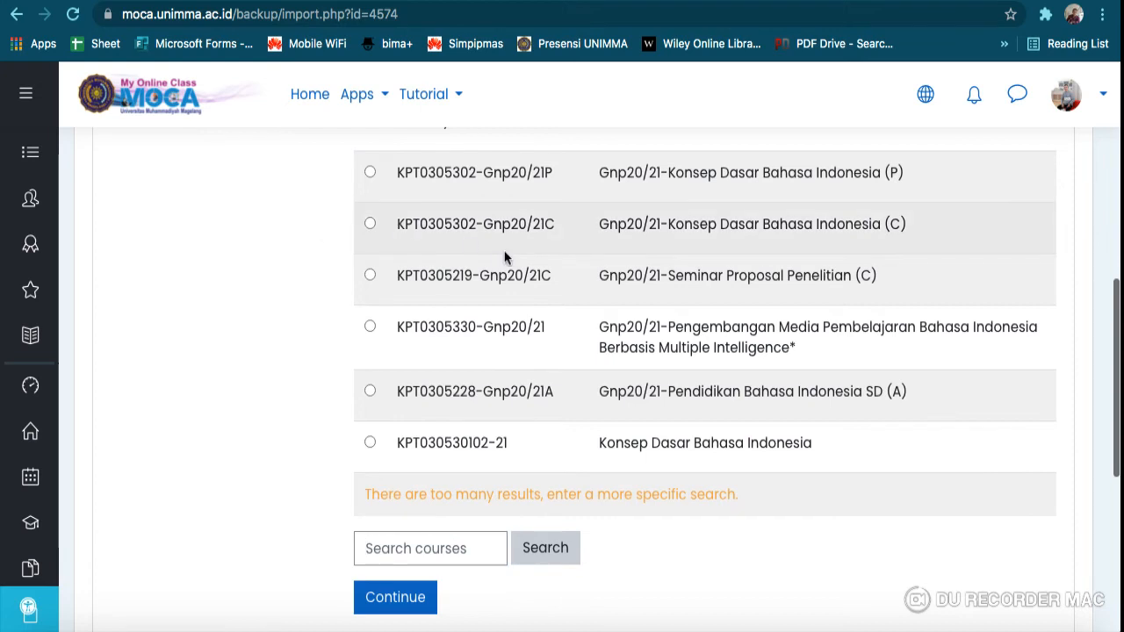
pyautogui.scroll(1, 496, 260)
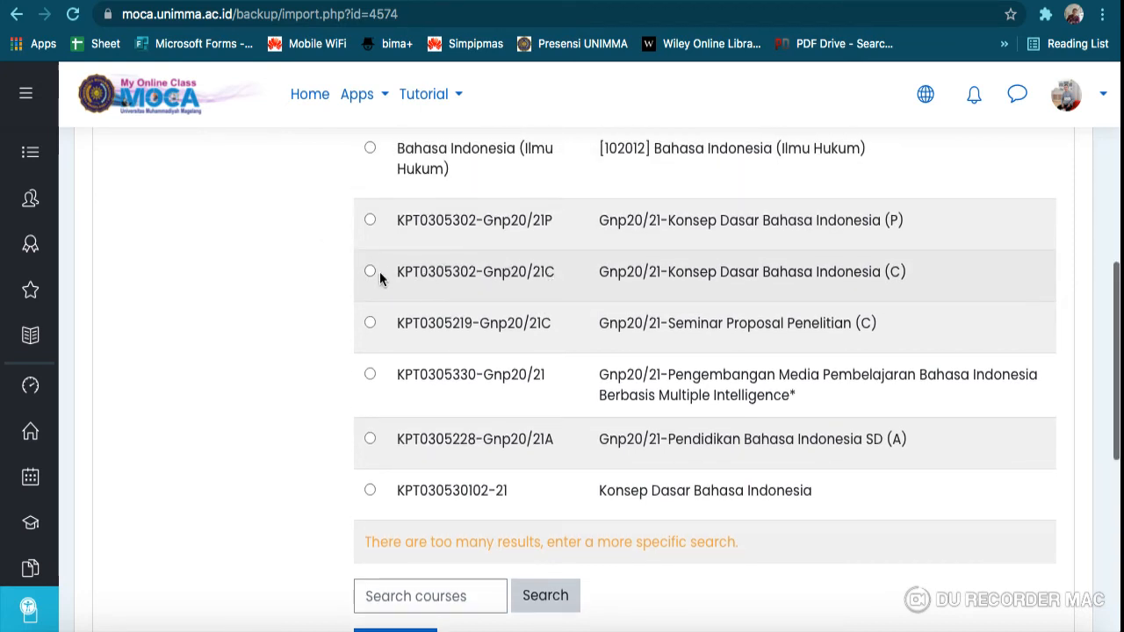
pyautogui.scroll(-1, 700, 367)
pyautogui.scroll(5, 700, 367)
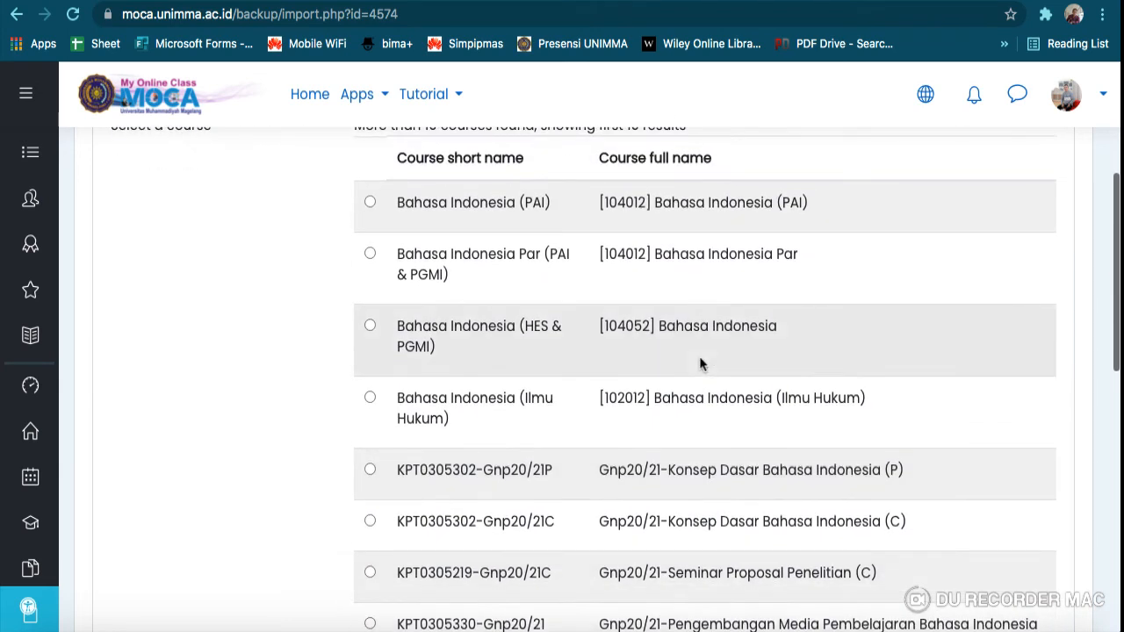
pyautogui.scroll(-4, 700, 362)
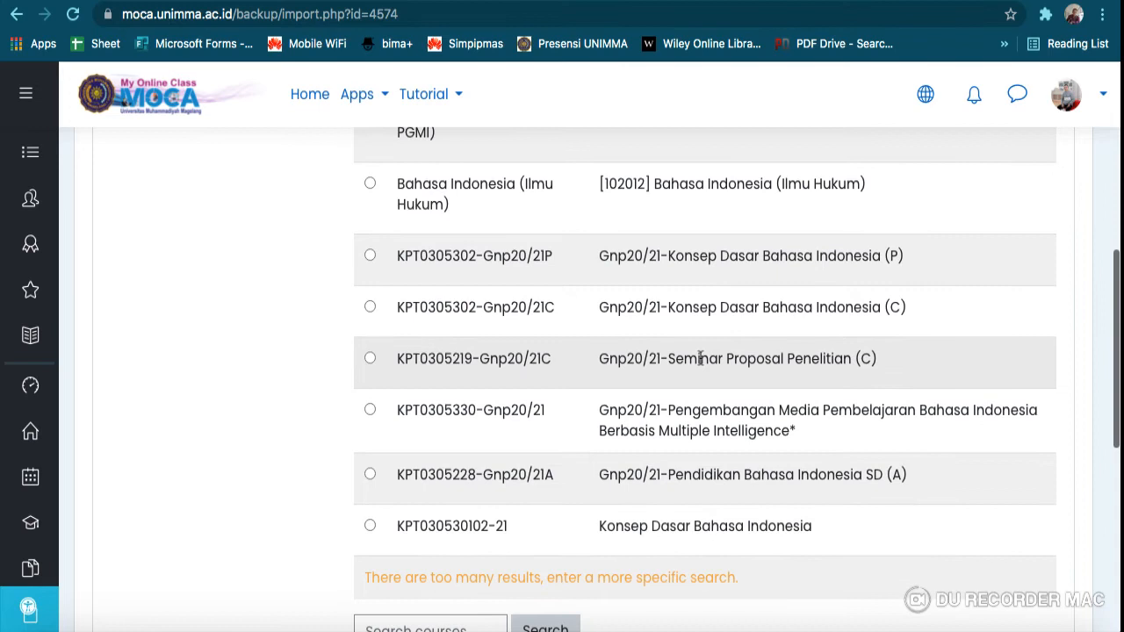
pyautogui.scroll(-2, 700, 358)
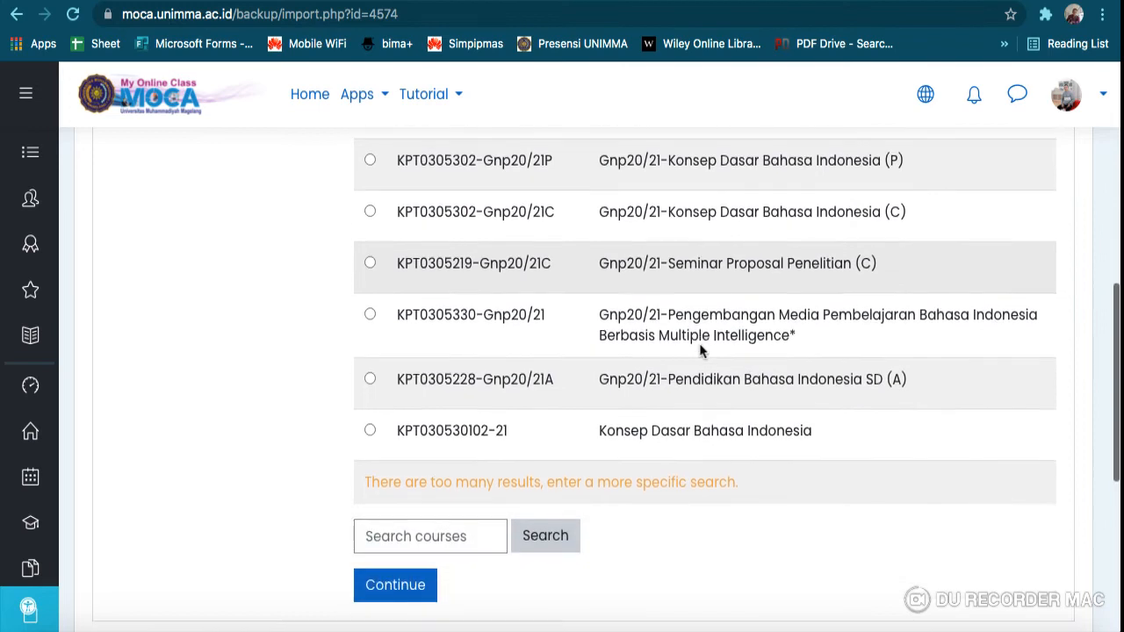
# Search the import source courses for "konsep dasar bahasa indonesia"
pyautogui.click(437, 534)
pyautogui.scroll(1, 697, 526)
pyautogui.write('konsep da')
pyautogui.write('sar bahasa indo')
pyautogui.write('nesia')
pyautogui.press('Return')
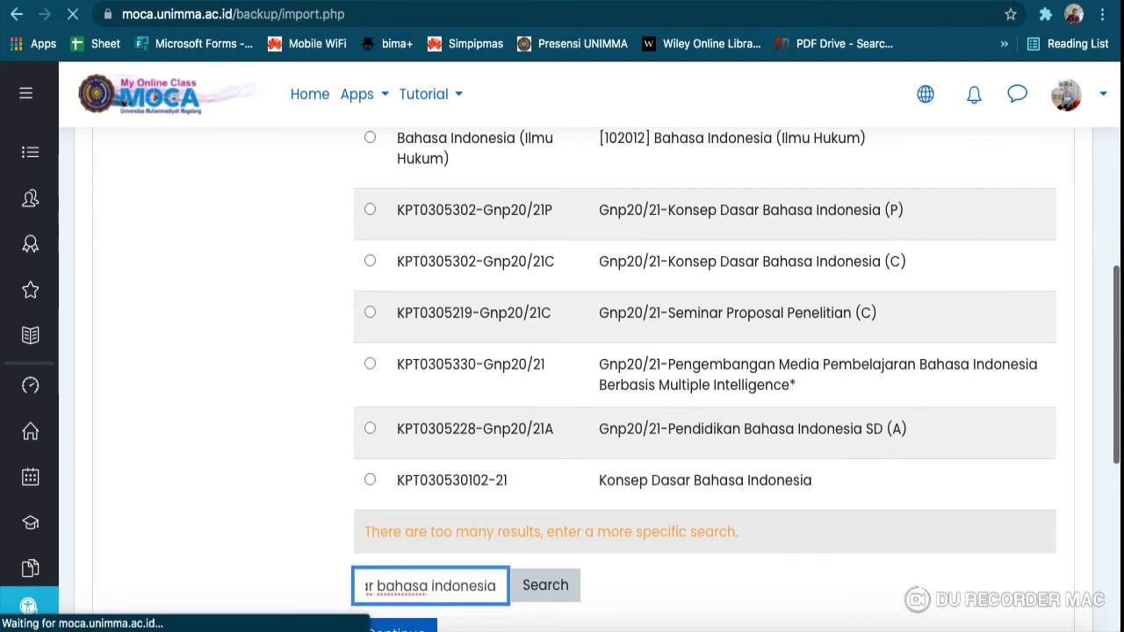
# Choose Gnp20/21-Konsep Dasar Bahasa Indonesia (C) as the course to import from and continue to the initial settings
pyautogui.scroll(-5, 703, 386)
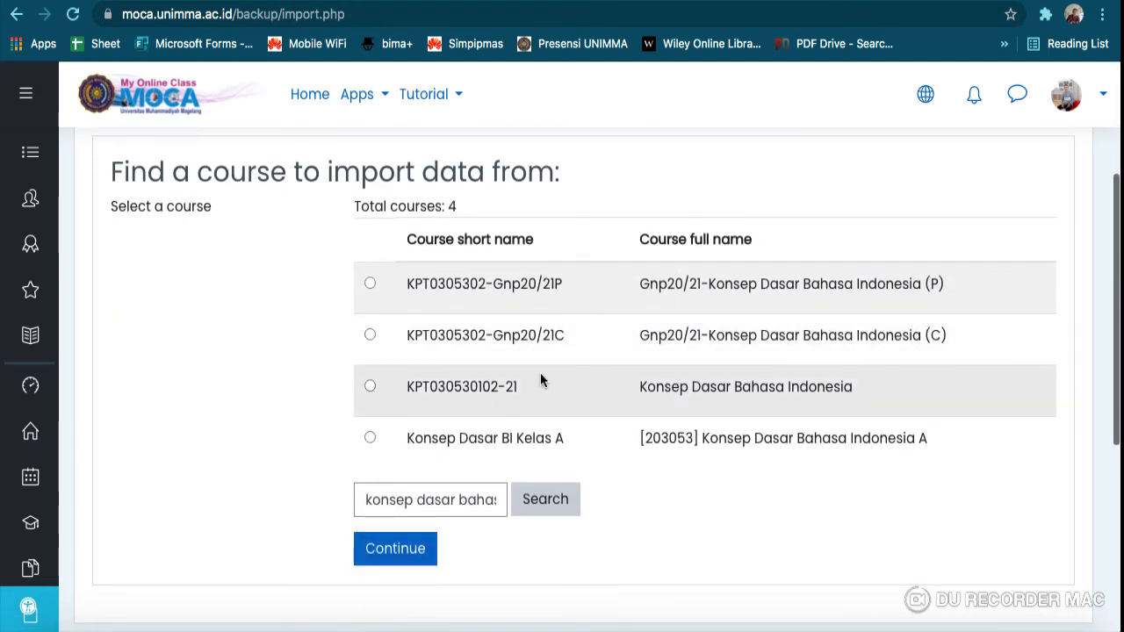
pyautogui.click(370, 336)
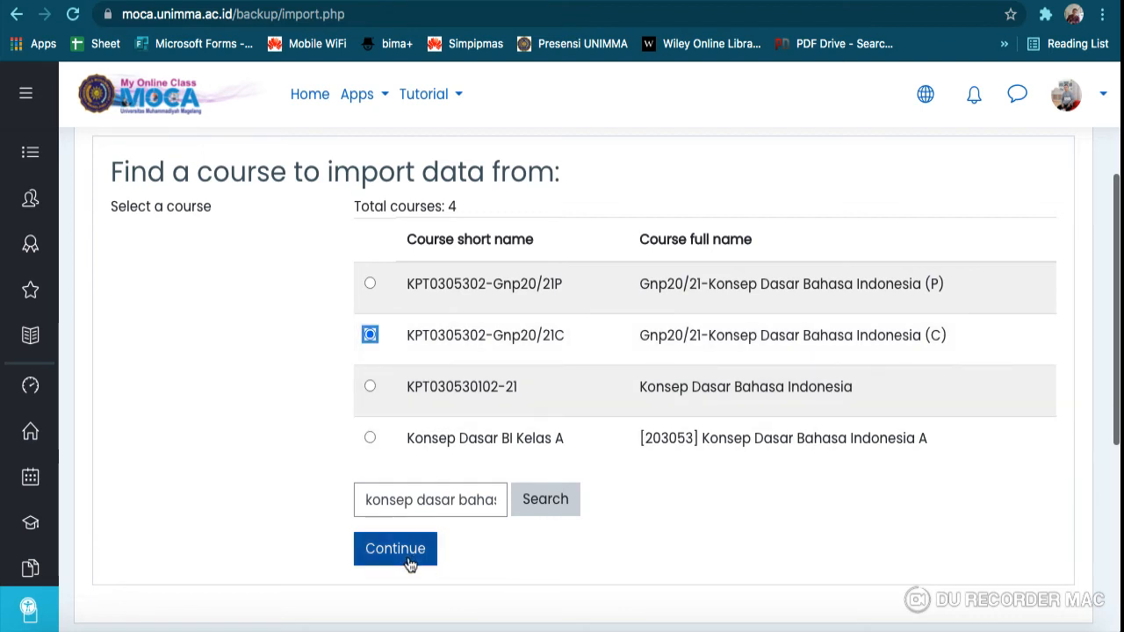
pyautogui.click(395, 548)
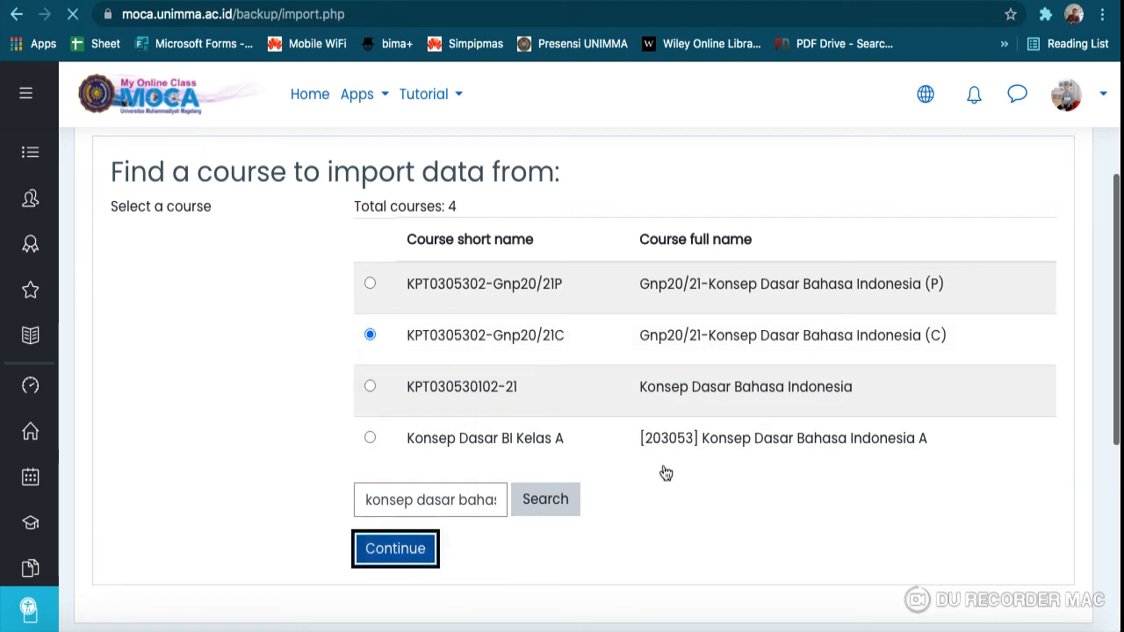
# Review the initial import settings, keep every content type included, and proceed to the schema settings
pyautogui.scroll(-3, 673, 475)
pyautogui.scroll(-2, 671, 477)
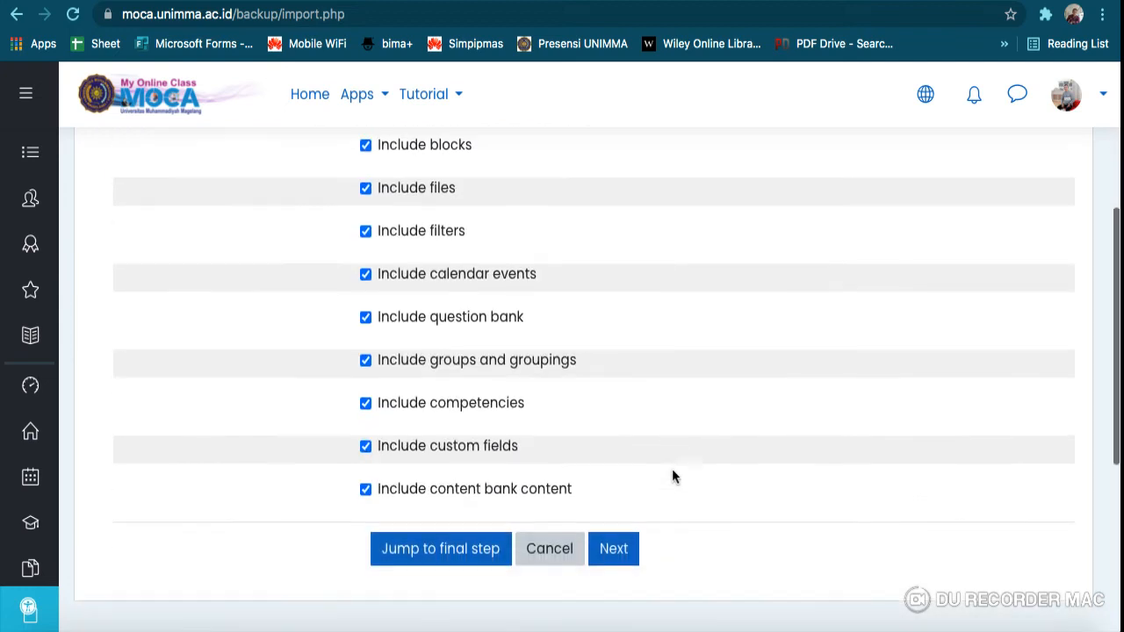
pyautogui.scroll(3, 671, 476)
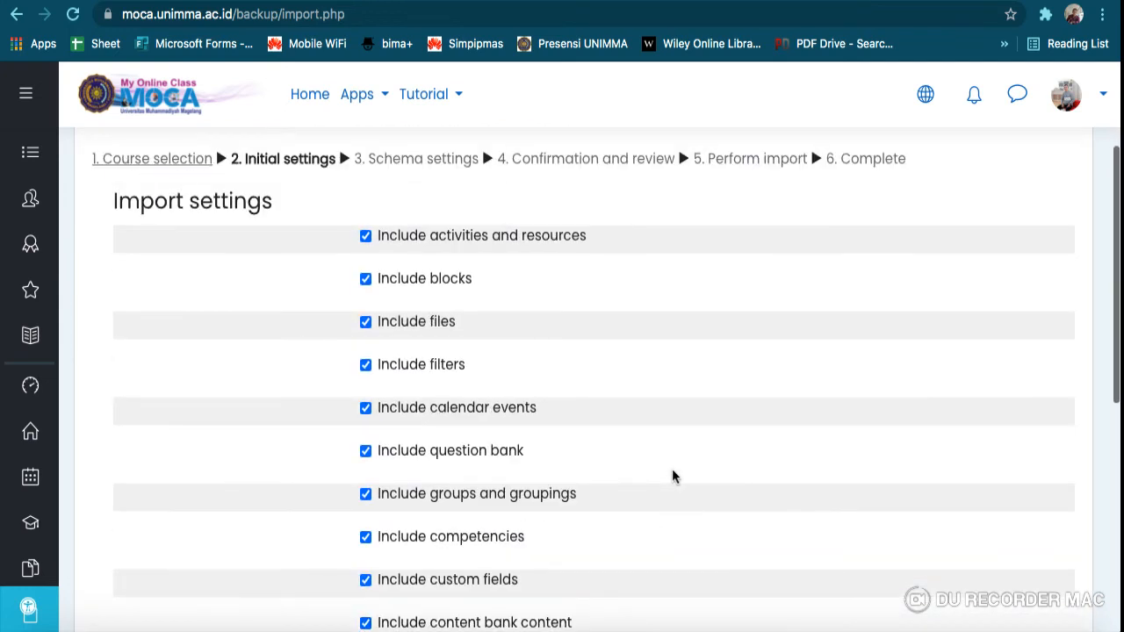
pyautogui.scroll(-3, 672, 476)
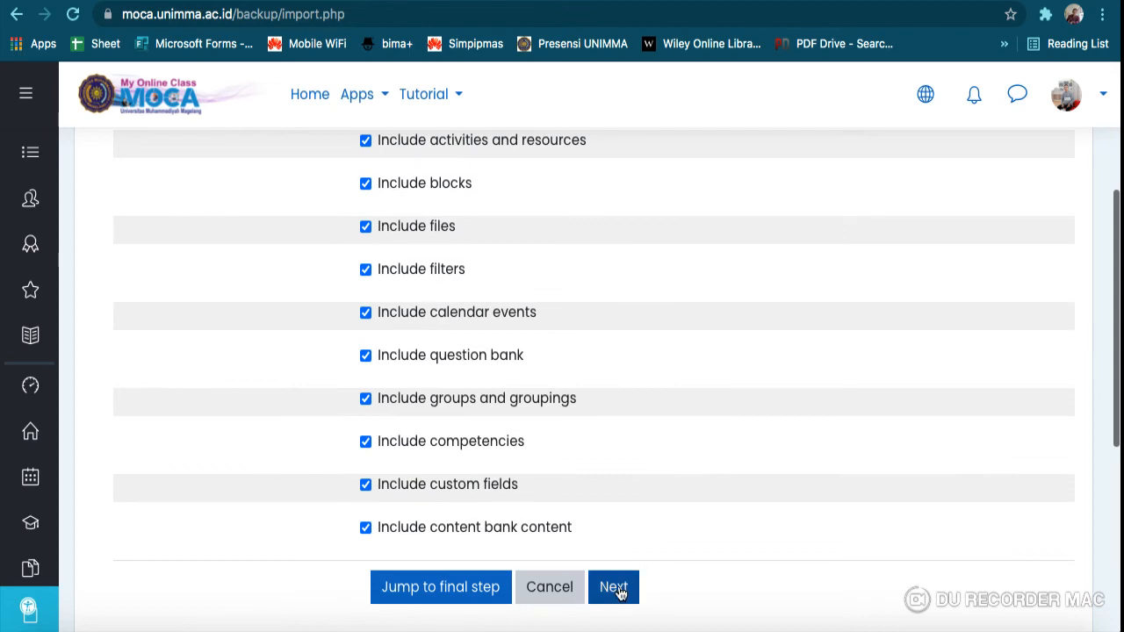
pyautogui.click(615, 588)
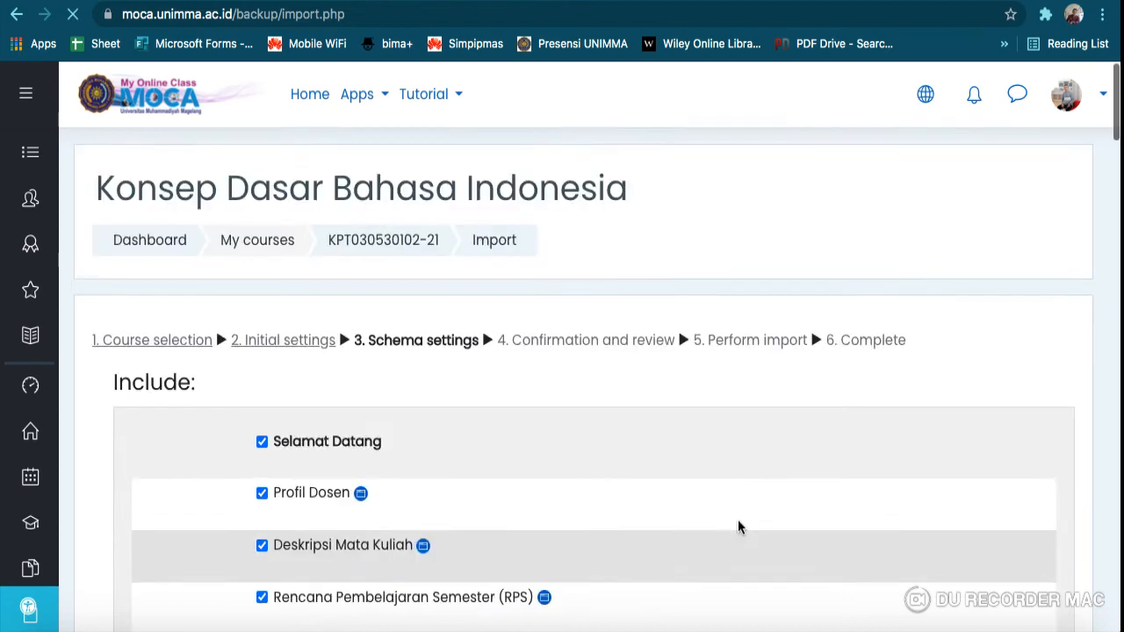
# Examine the source course's sections and activities offered for import, from Selamat Datang through Pertemuan 16
pyautogui.scroll(-3, 738, 522)
pyautogui.scroll(-4, 738, 527)
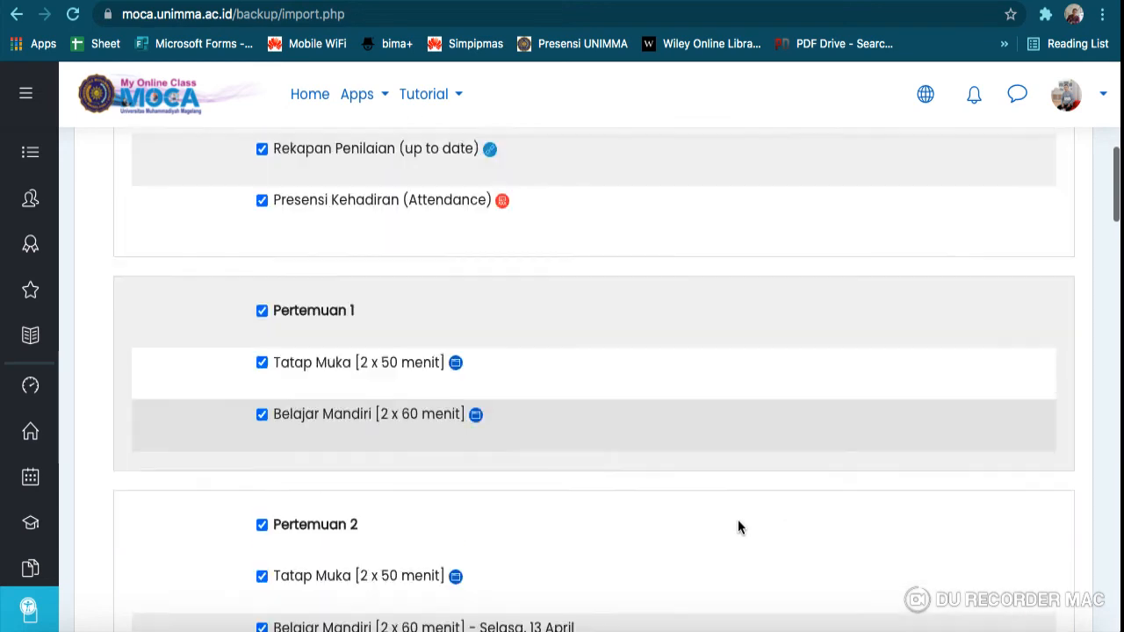
pyautogui.scroll(5, 738, 526)
pyautogui.scroll(-2, 738, 527)
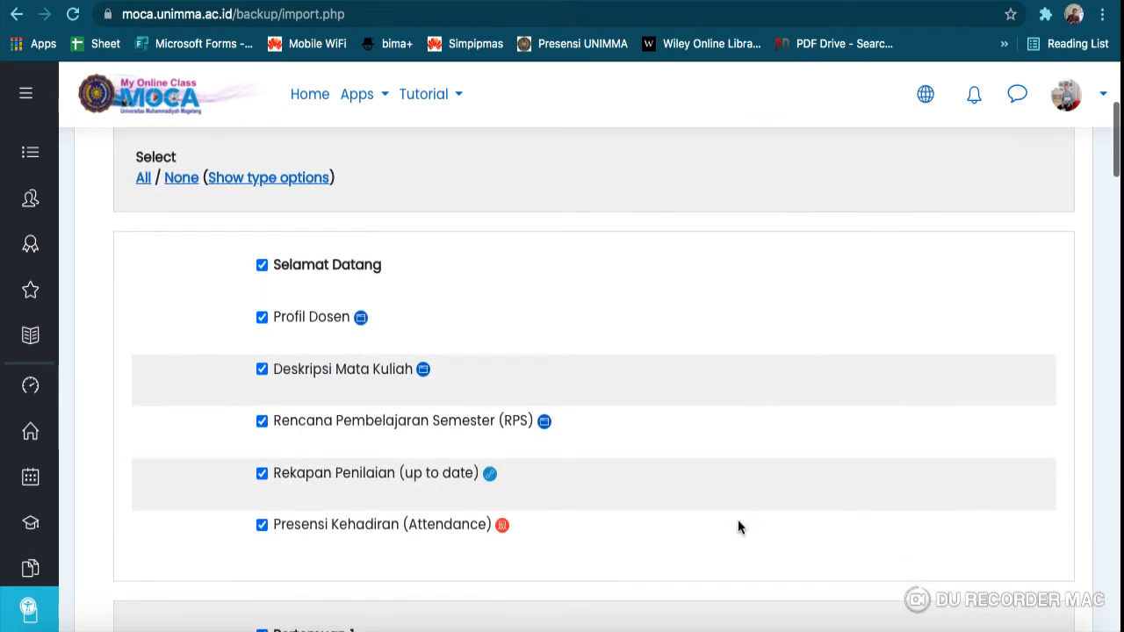
pyautogui.scroll(-4, 738, 527)
pyautogui.scroll(-6, 739, 525)
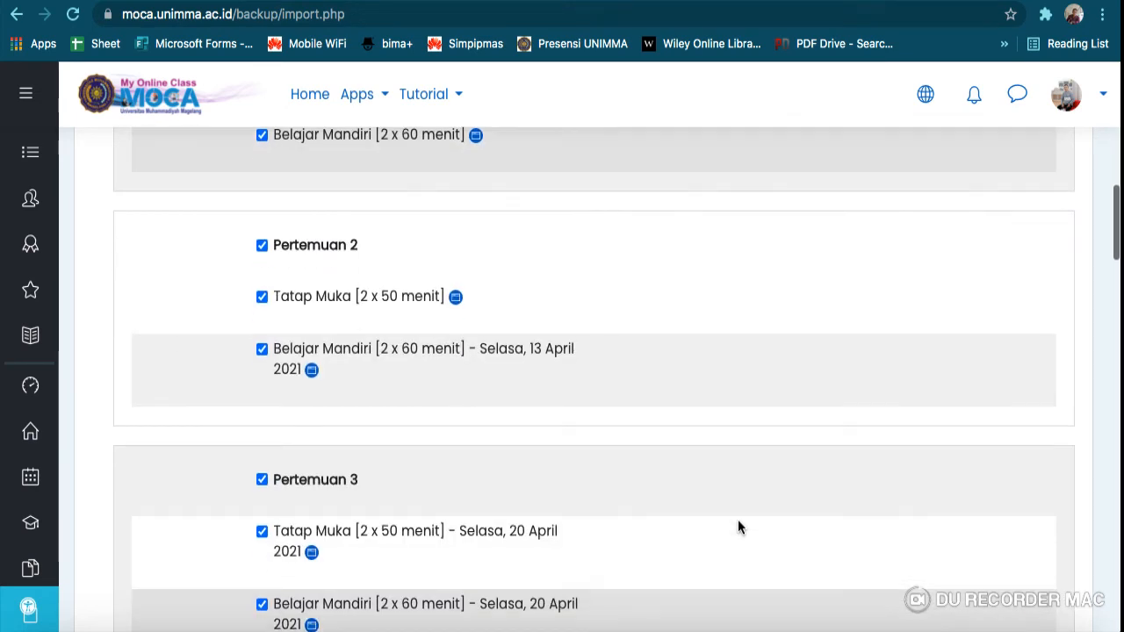
pyautogui.scroll(-11, 739, 527)
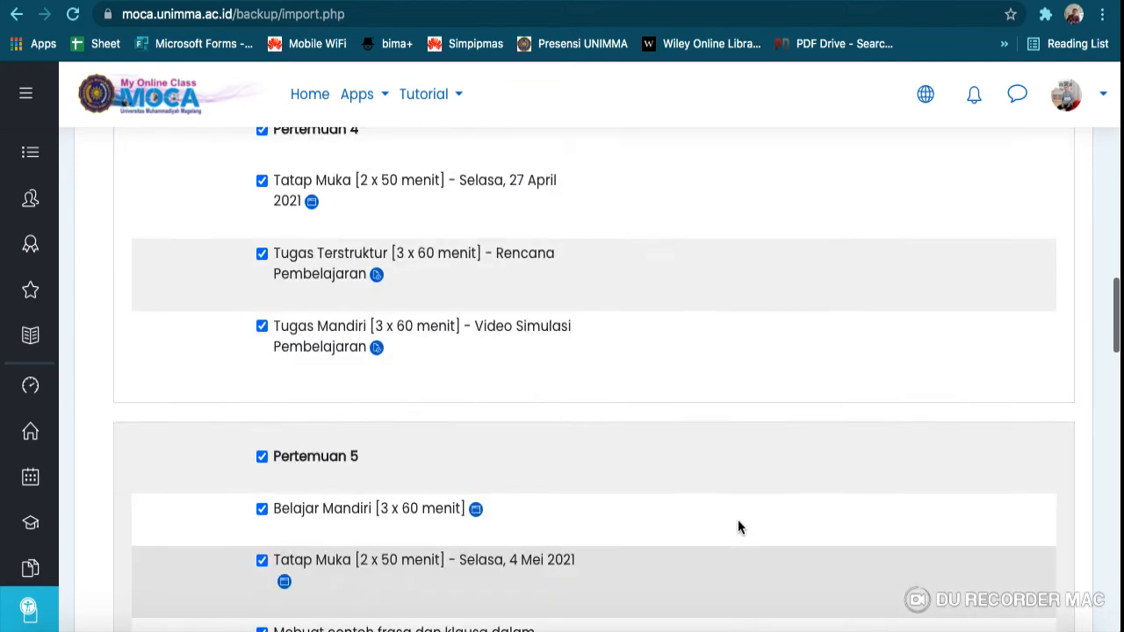
pyautogui.scroll(-18, 737, 526)
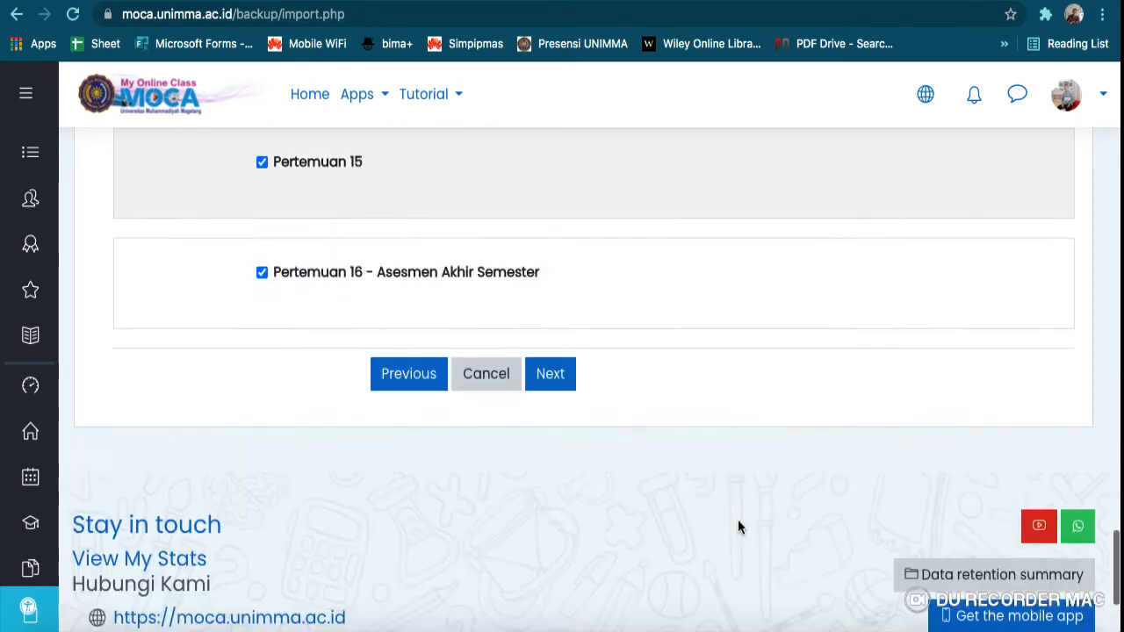
pyautogui.scroll(12, 737, 526)
pyautogui.scroll(18, 738, 525)
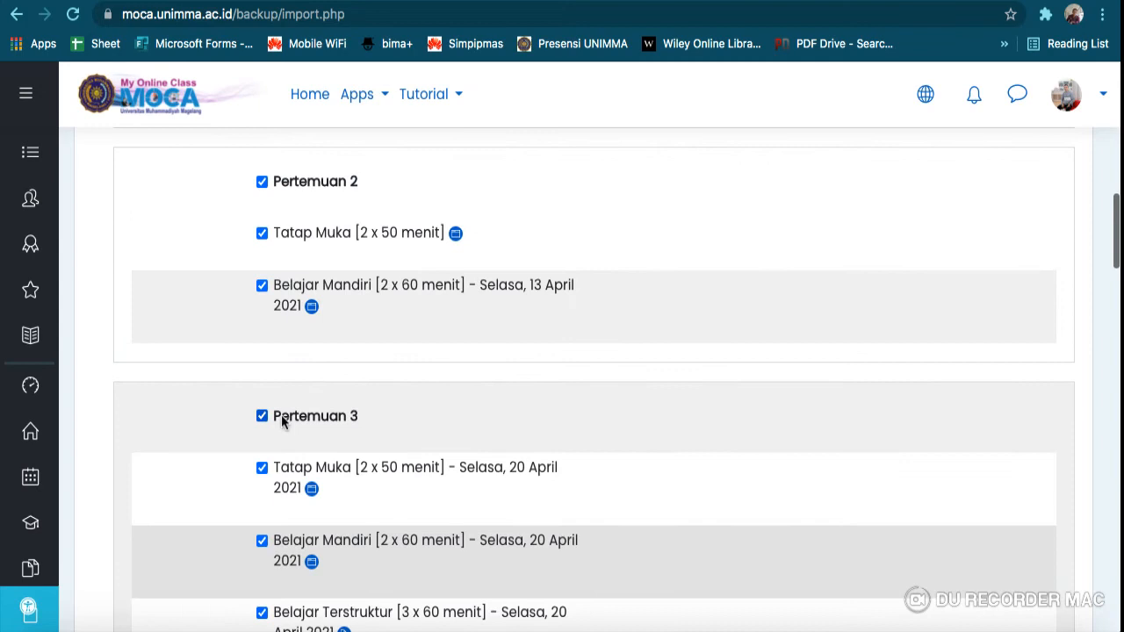
# Deselect all sections and activities in the import's schema settings
pyautogui.scroll(3, 416, 353)
pyautogui.scroll(6, 417, 353)
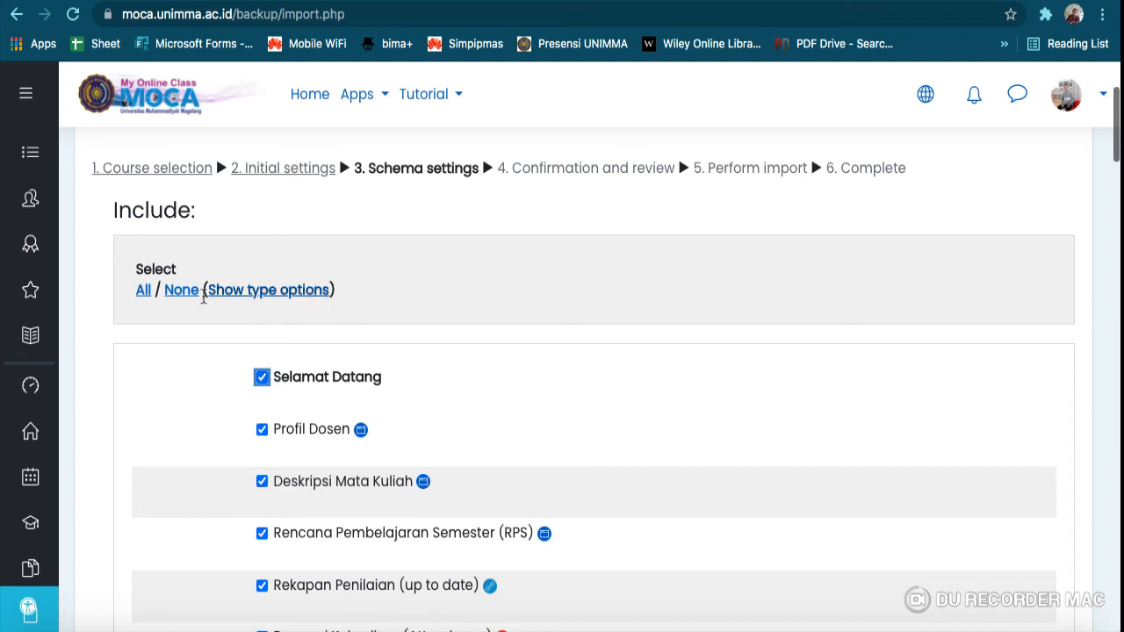
pyautogui.click(180, 293)
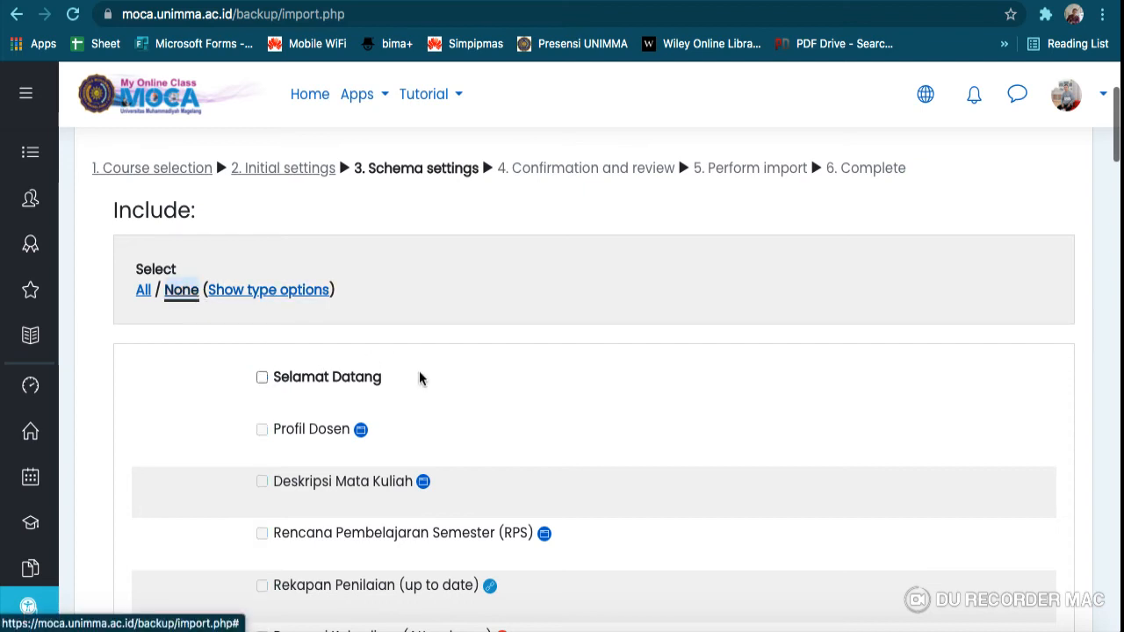
# Include only the Pertemuan 8 - Asesmen Tengah Semester section and its Contoh Quiz in the import
pyautogui.scroll(-8, 423, 376)
pyautogui.scroll(-2, 424, 379)
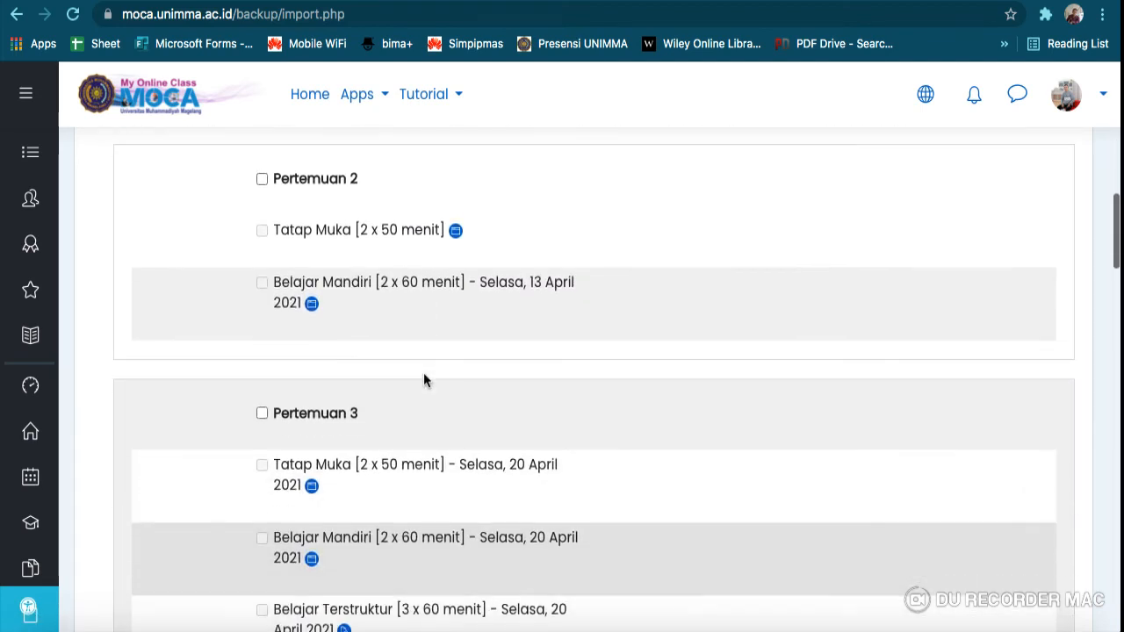
pyautogui.scroll(-10, 424, 379)
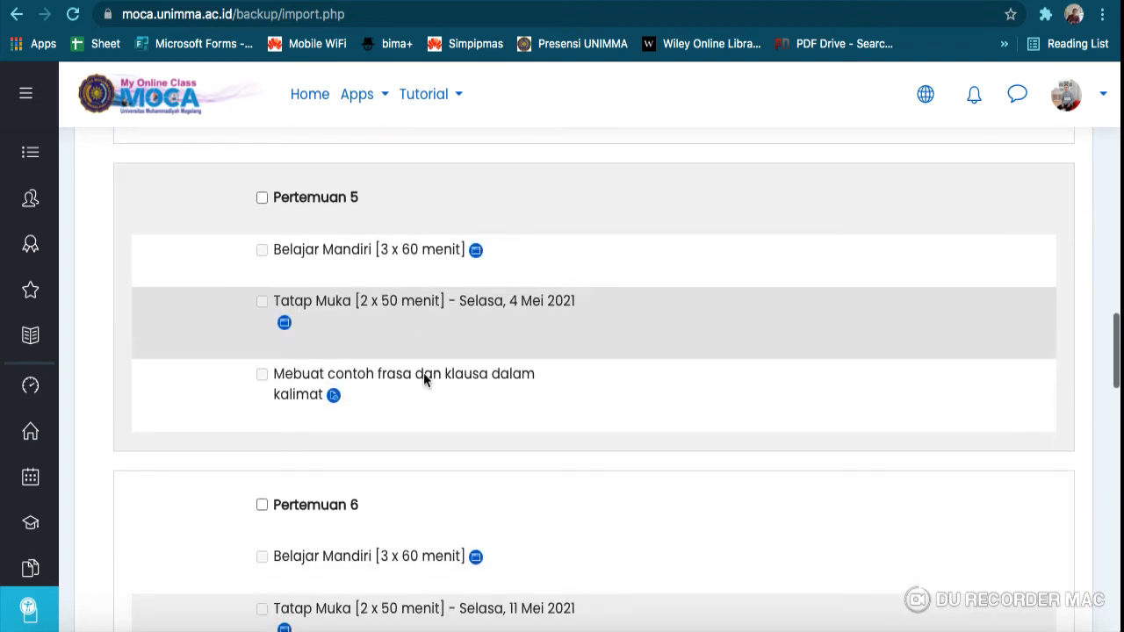
pyautogui.scroll(-9, 423, 379)
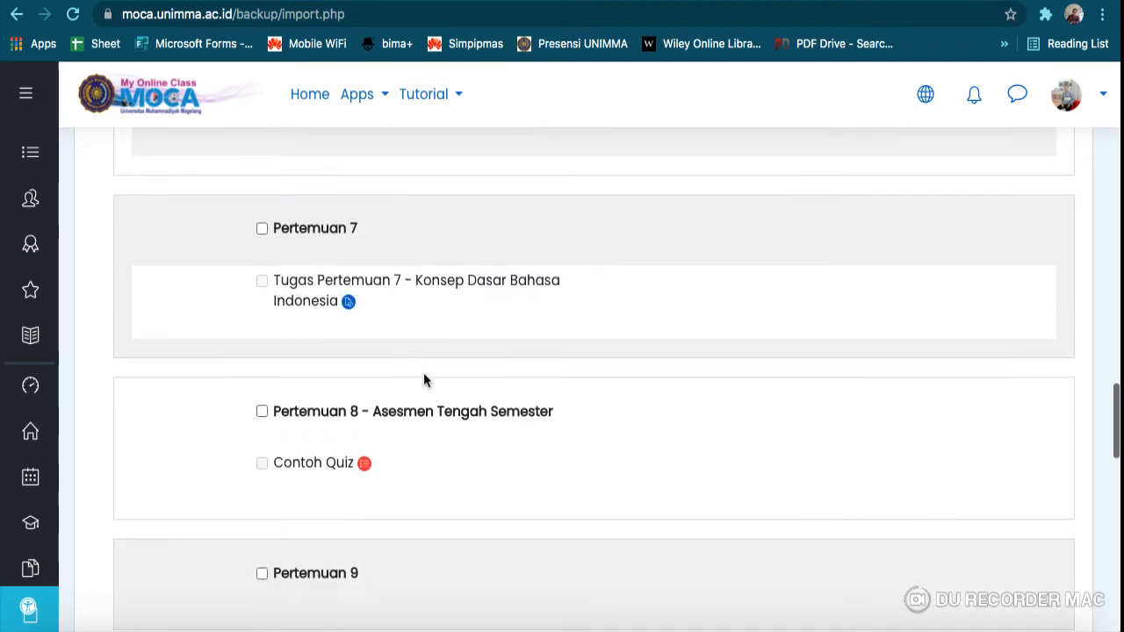
pyautogui.scroll(-1, 424, 379)
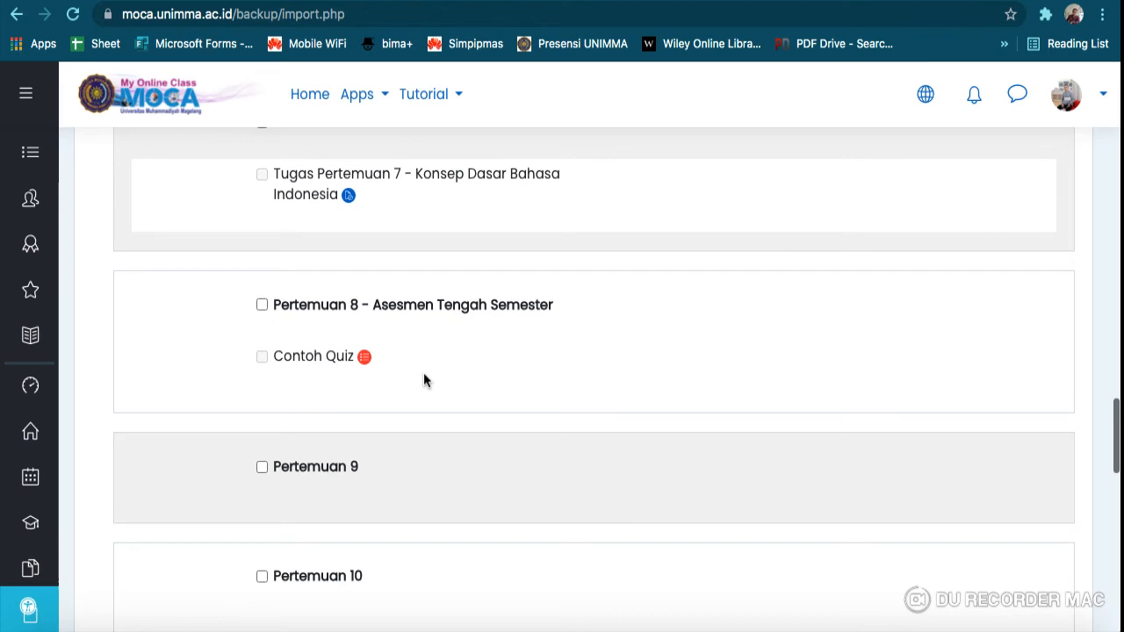
pyautogui.click(261, 306)
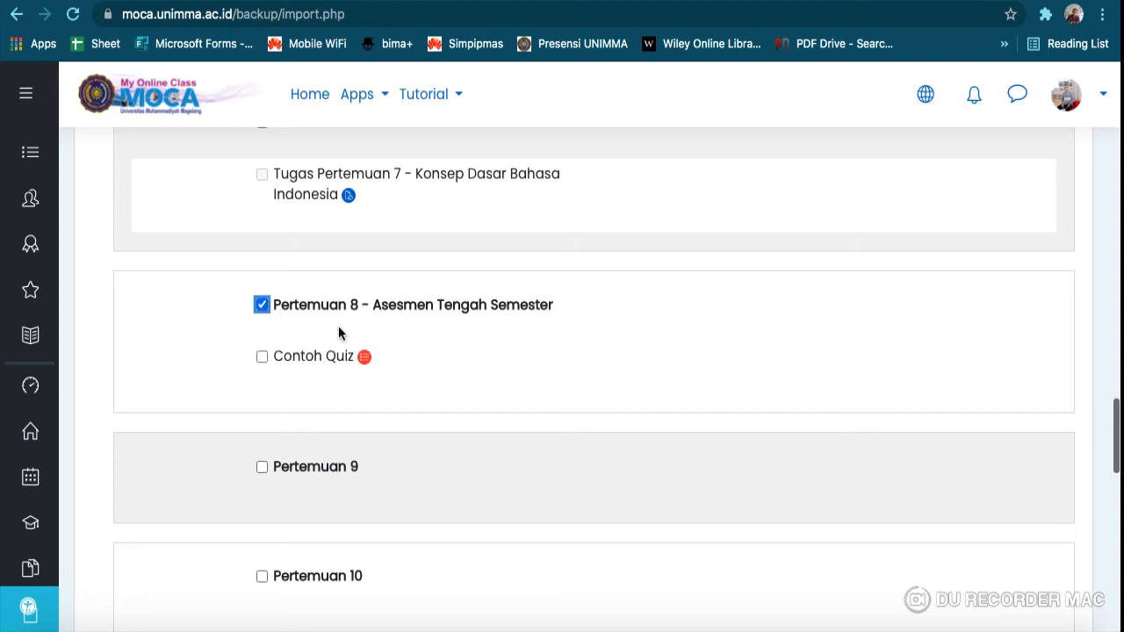
pyautogui.click(263, 358)
pyautogui.scroll(-2, 445, 379)
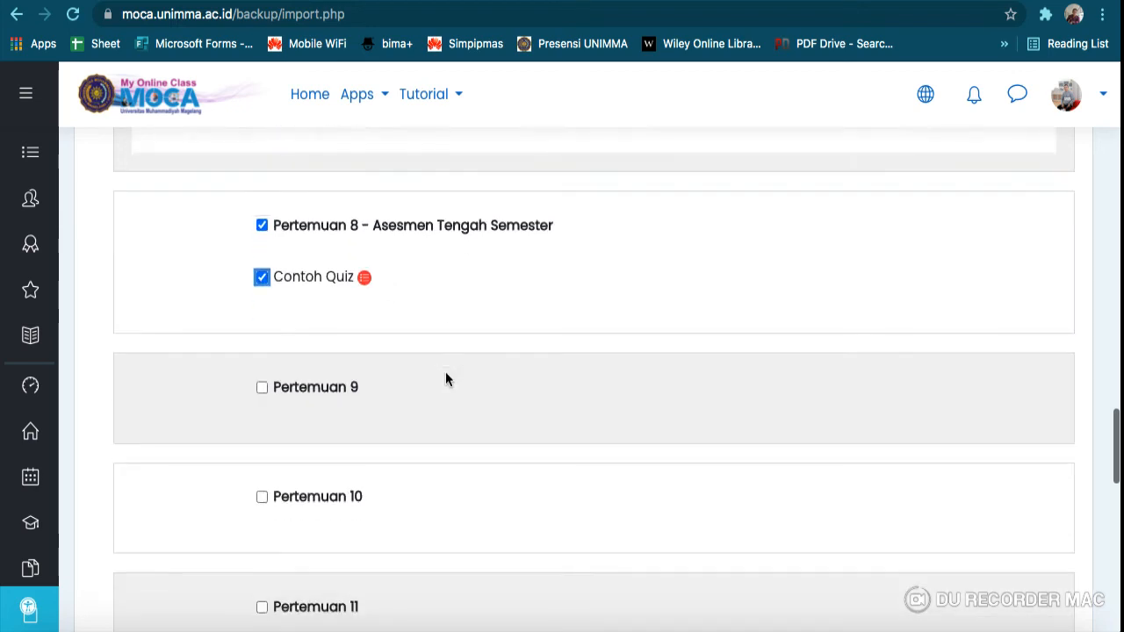
pyautogui.scroll(2, 445, 379)
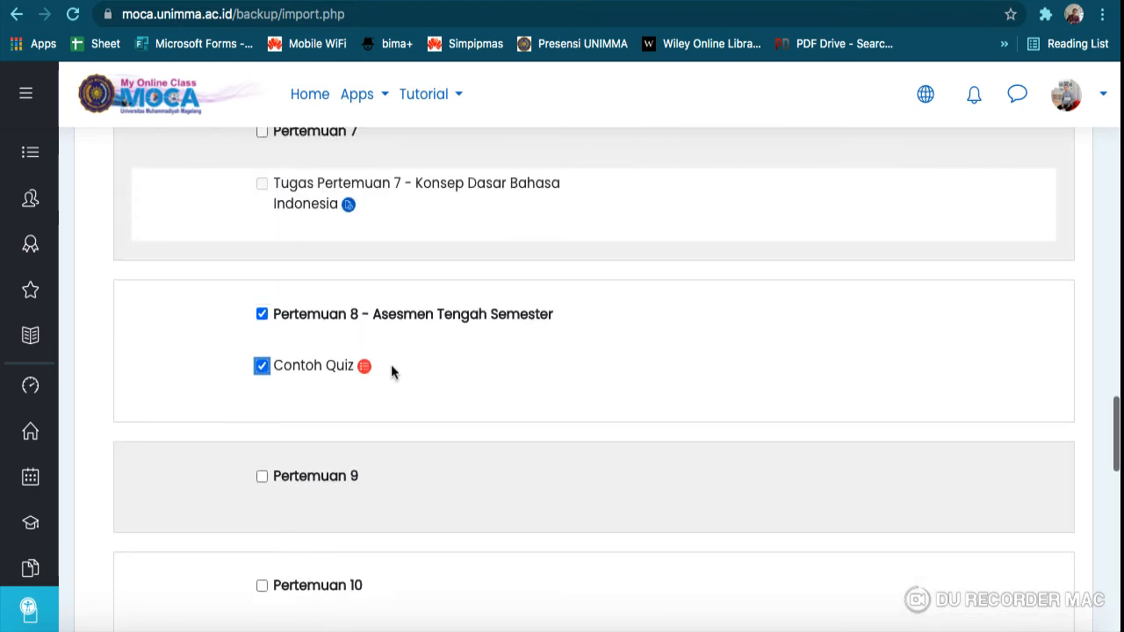
# Submit the schema selection and proceed to the confirmation and review stage
pyautogui.scroll(-10, 392, 370)
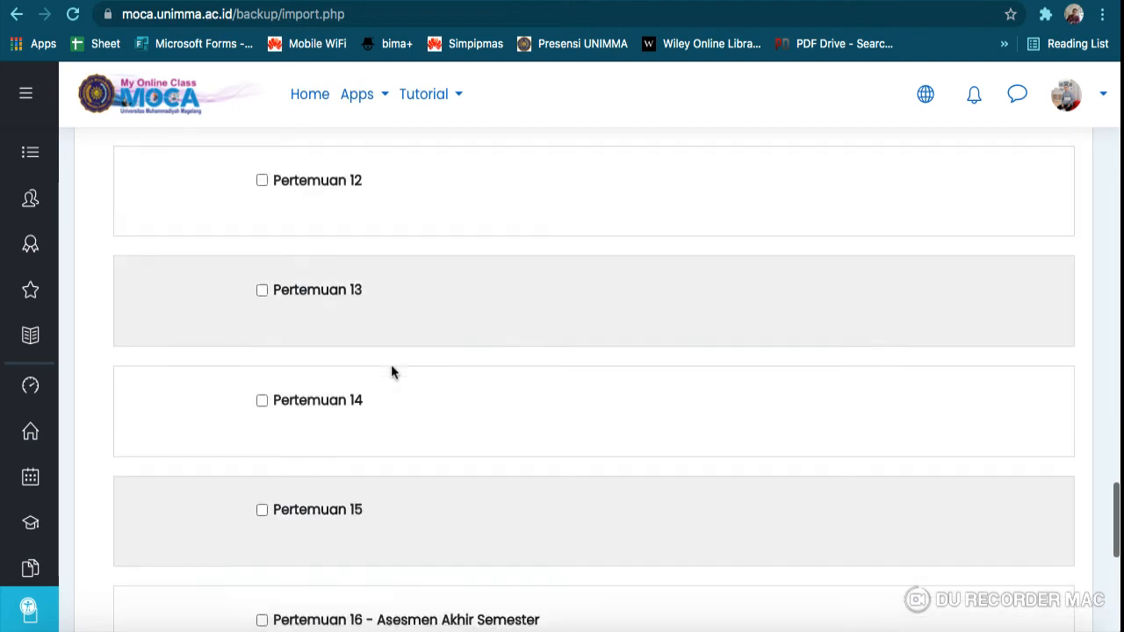
pyautogui.scroll(-1, 392, 371)
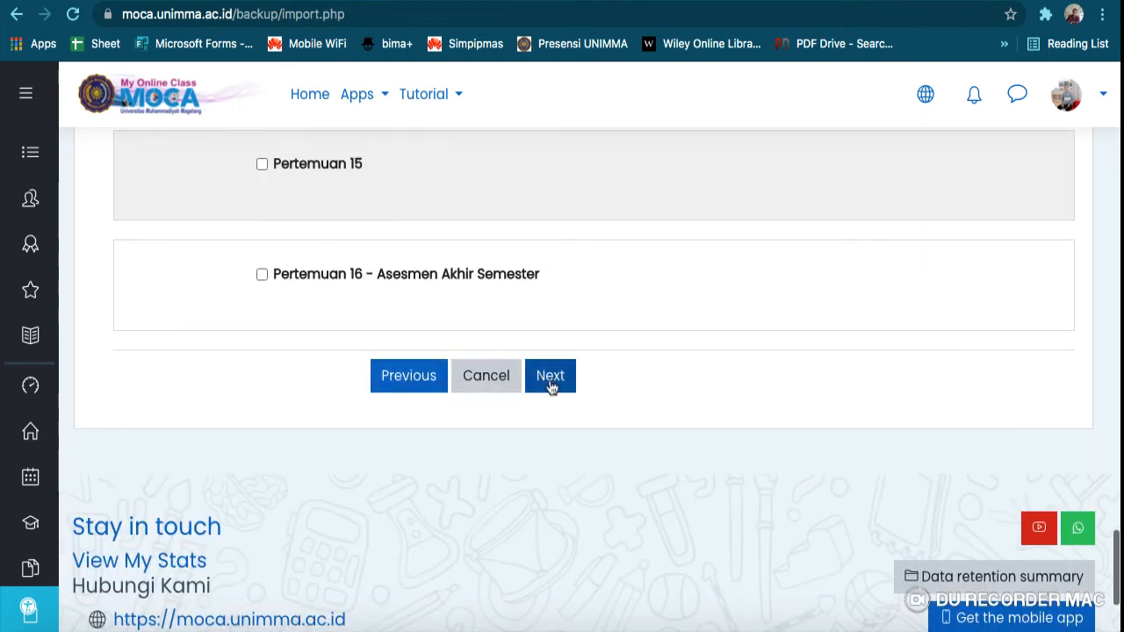
pyautogui.click(551, 384)
# Review the import settings and included items, including Pertemuan 8 and Contoh Quiz, and perform the import
pyautogui.scroll(-5, 679, 417)
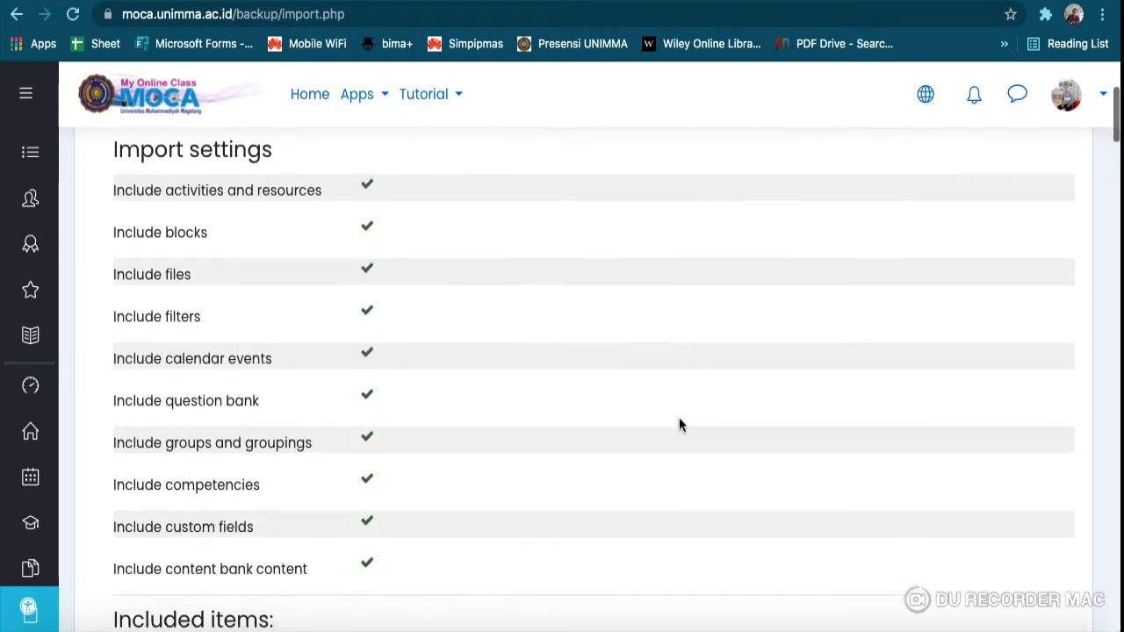
pyautogui.scroll(-10, 679, 425)
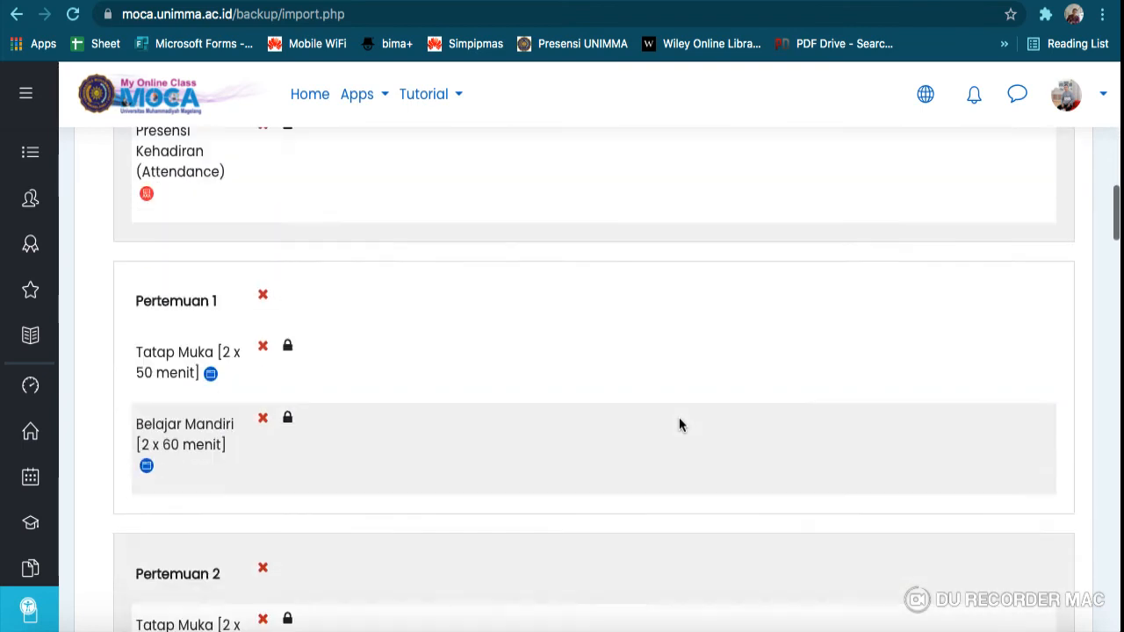
pyautogui.scroll(-15, 679, 425)
pyautogui.scroll(-13, 679, 425)
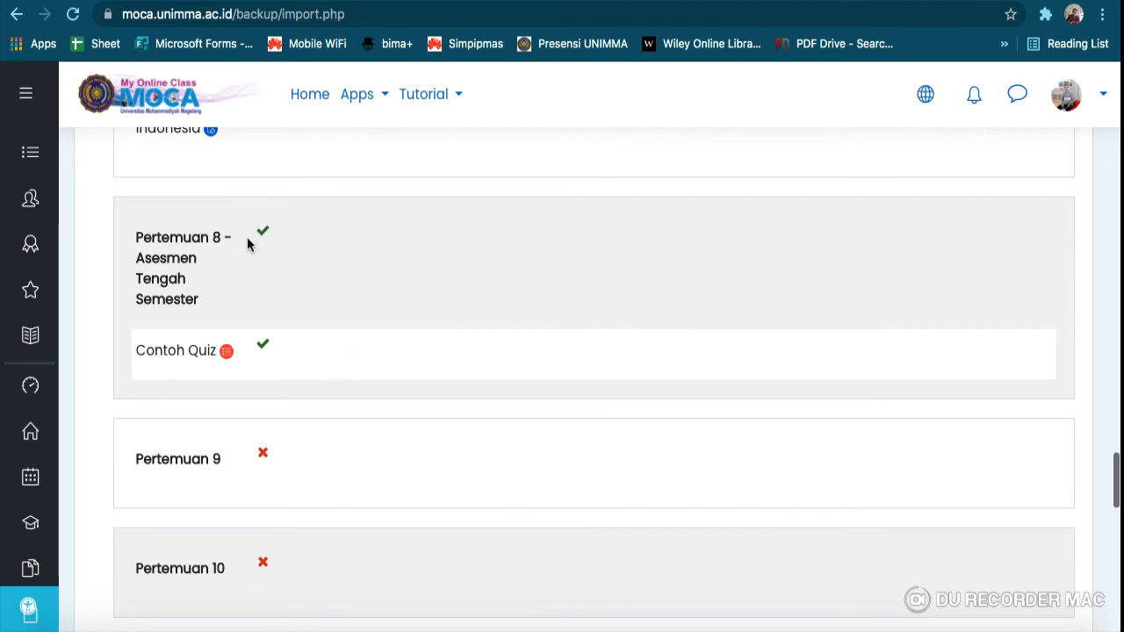
pyautogui.scroll(-15, 359, 410)
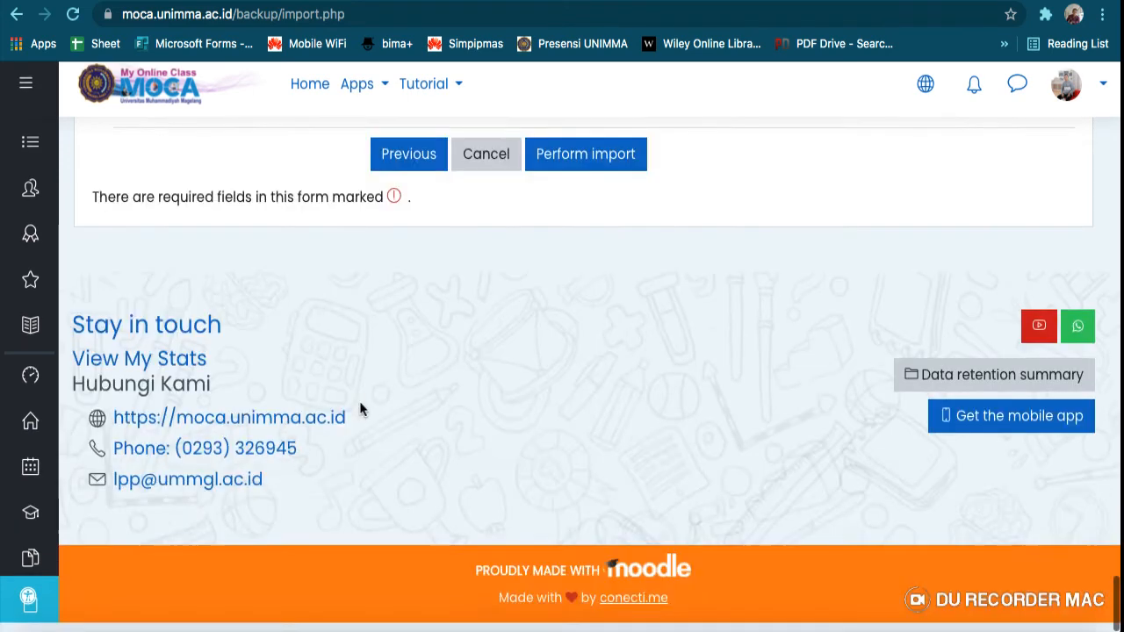
pyautogui.scroll(3, 494, 339)
pyautogui.click(573, 303)
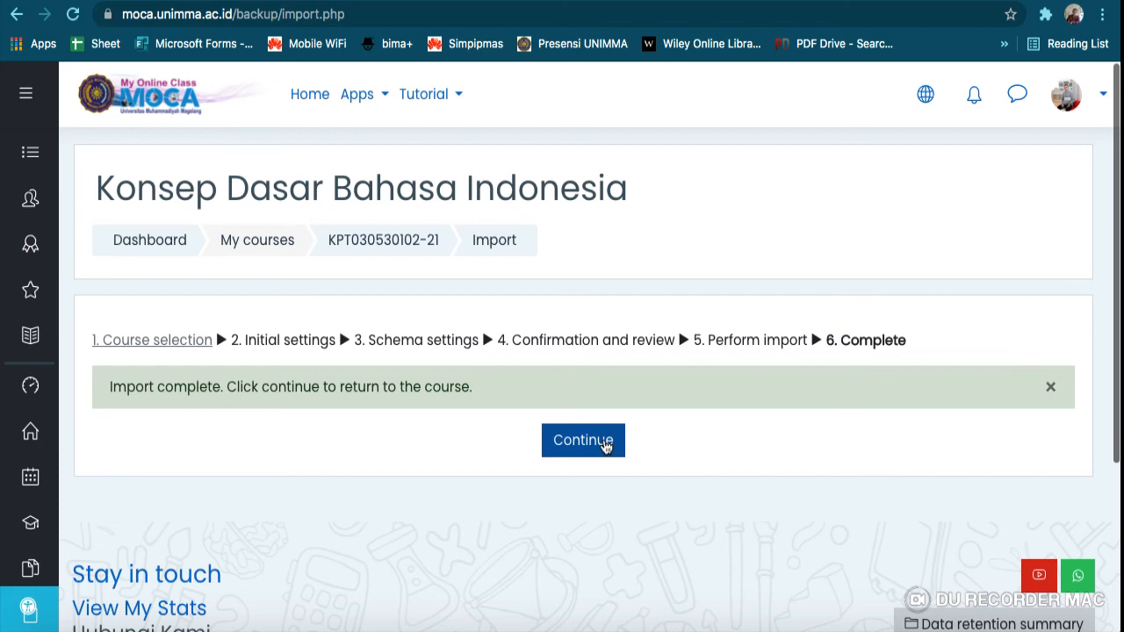
# Return to the course and check its topic sections for the imported Contoh Quiz
pyautogui.click(583, 440)
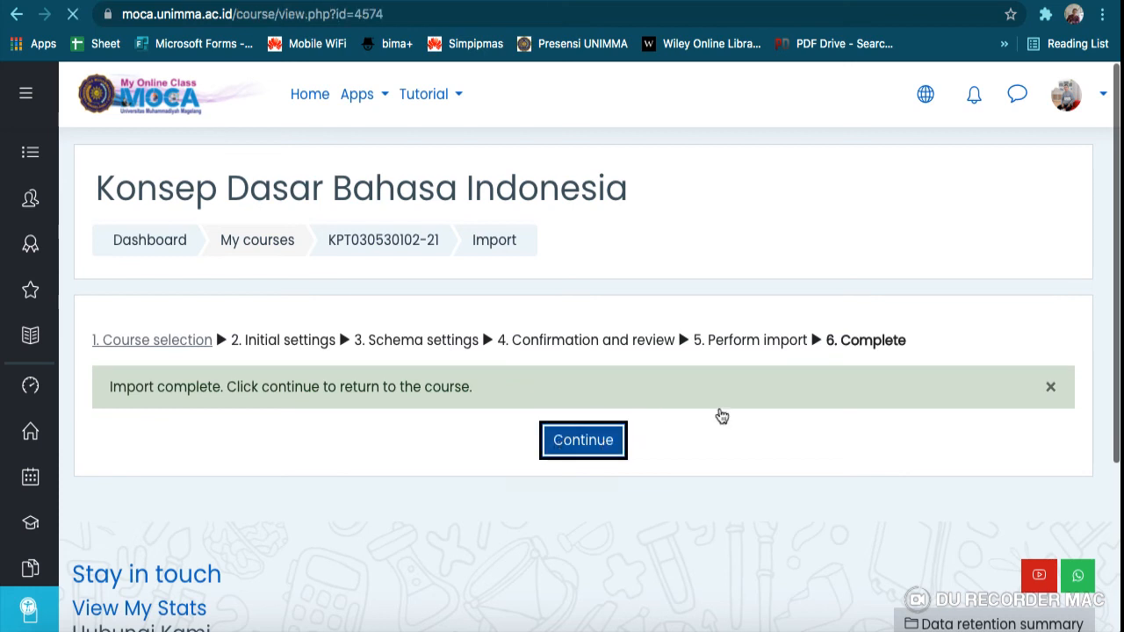
pyautogui.scroll(-10, 733, 430)
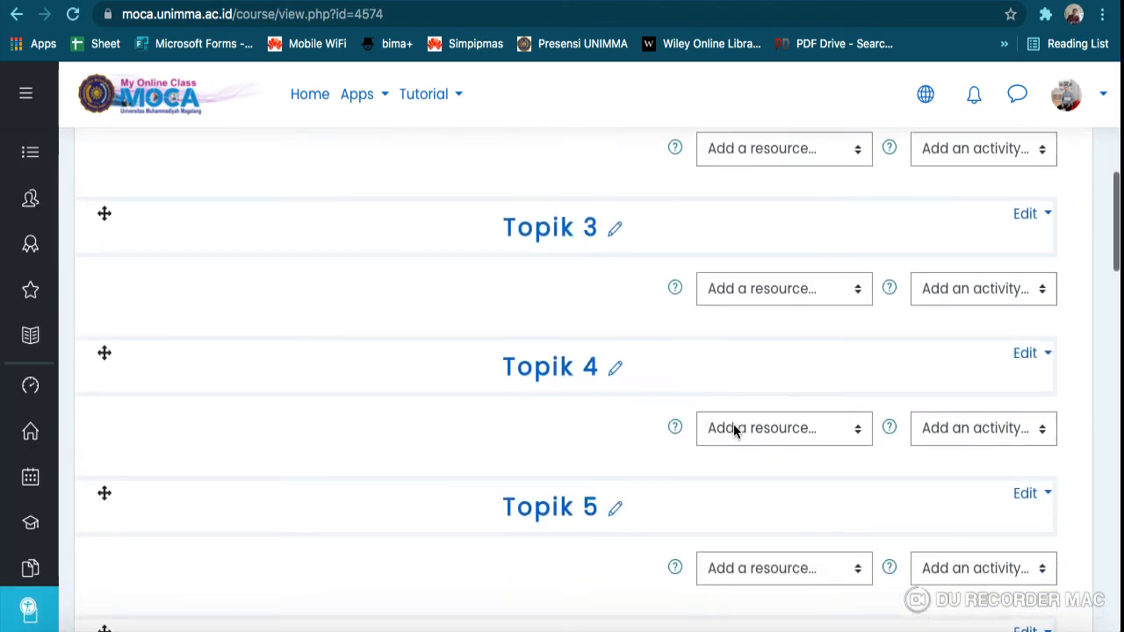
pyautogui.scroll(-3, 733, 430)
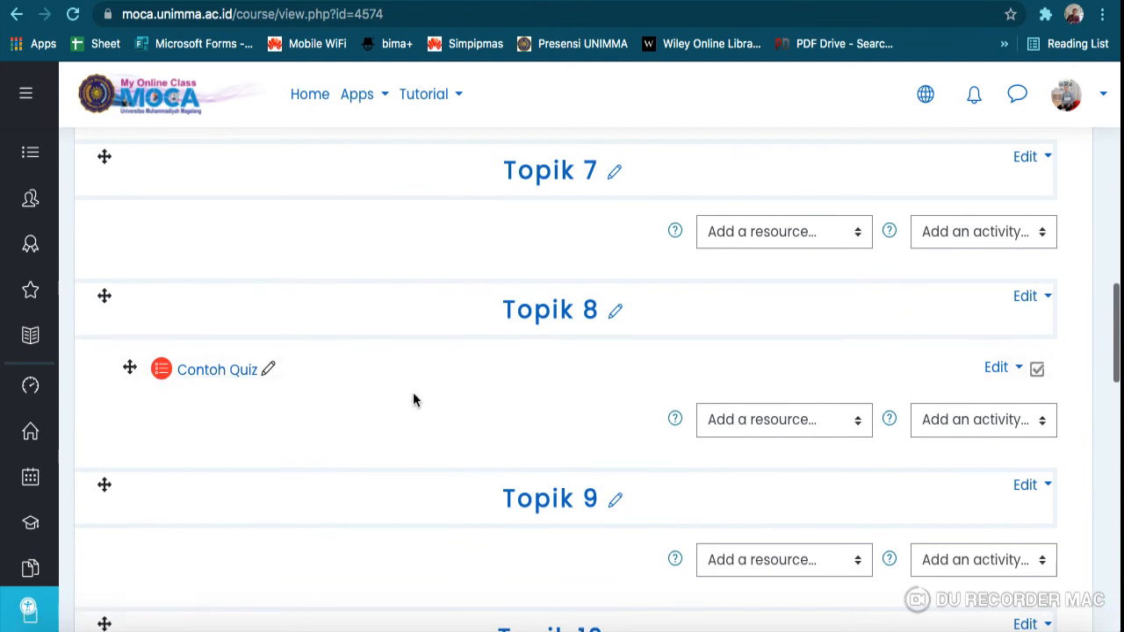
pyautogui.scroll(13, 412, 400)
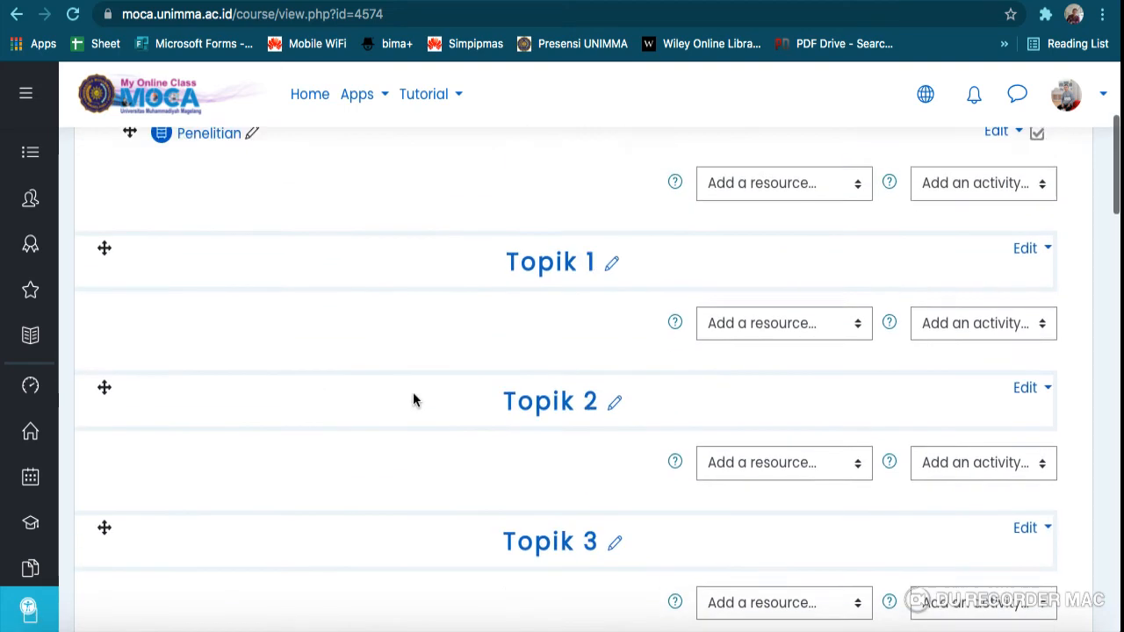
# Return to the dashboard's course overview and open the Gnp20/21-Konsep Dasar Bahasa Indonesia (C) course
pyautogui.click(131, 243)
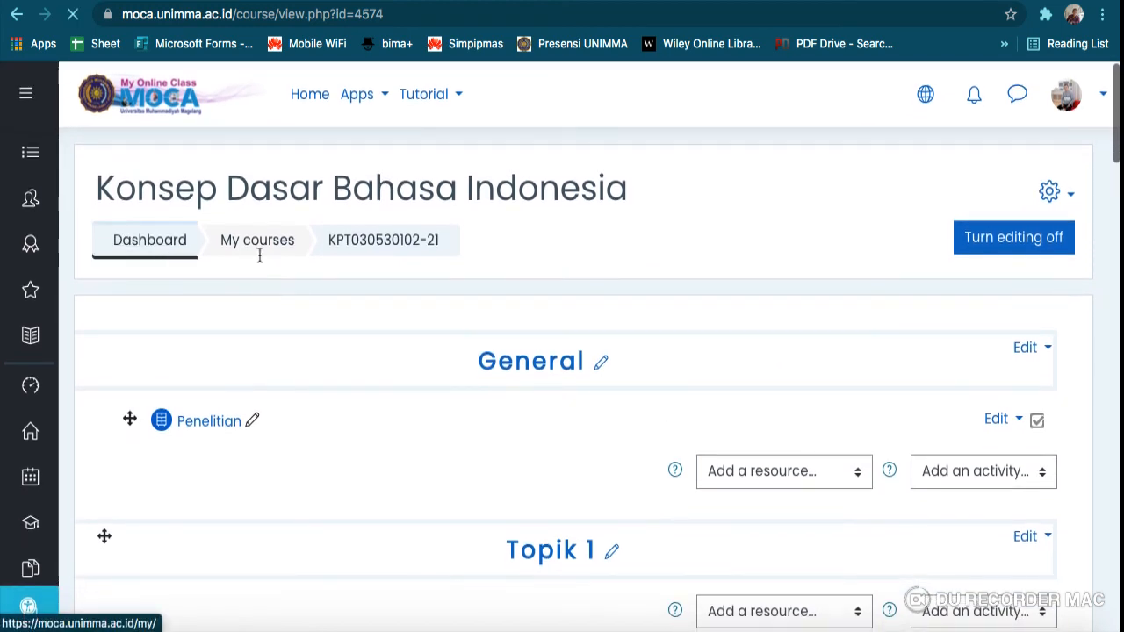
pyautogui.scroll(-2, 417, 403)
pyautogui.scroll(-3, 419, 404)
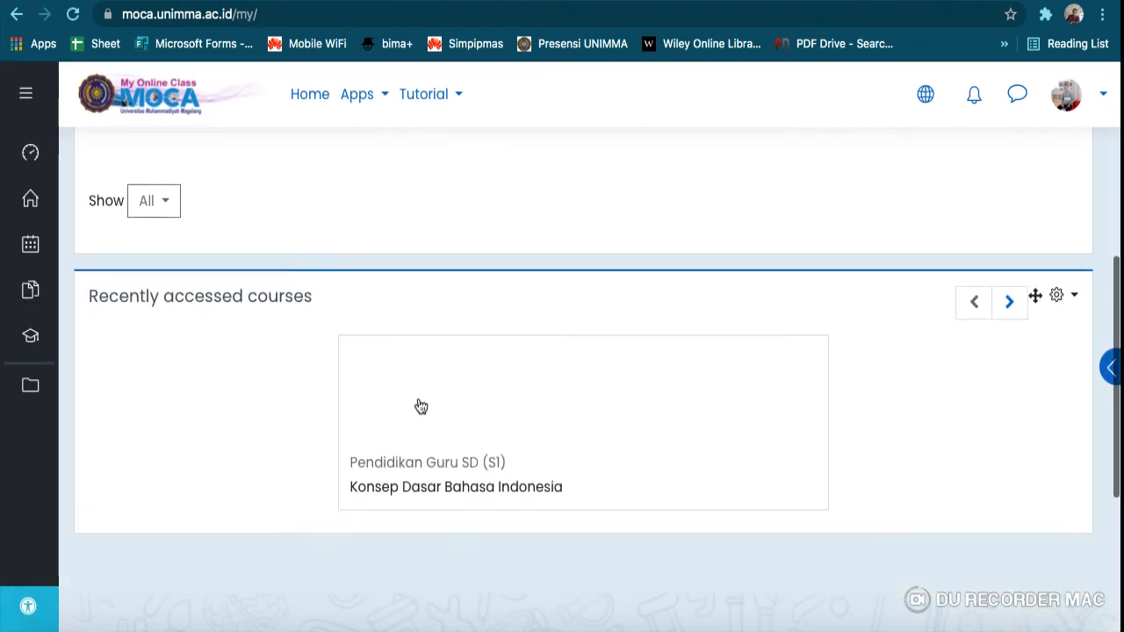
pyautogui.scroll(4, 418, 397)
pyautogui.scroll(-2, 351, 427)
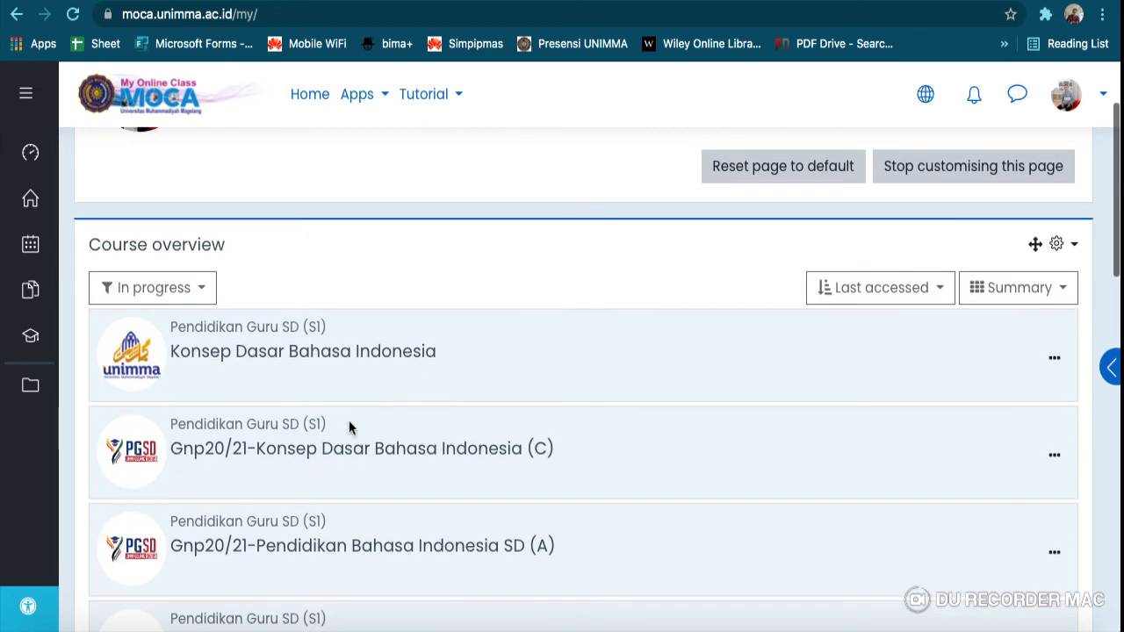
pyautogui.click(371, 449)
# Examine the source course's sections down to Pertemuan 8 - Asesmen Tengah Semester and its Contoh Quiz
pyautogui.scroll(-20, 480, 404)
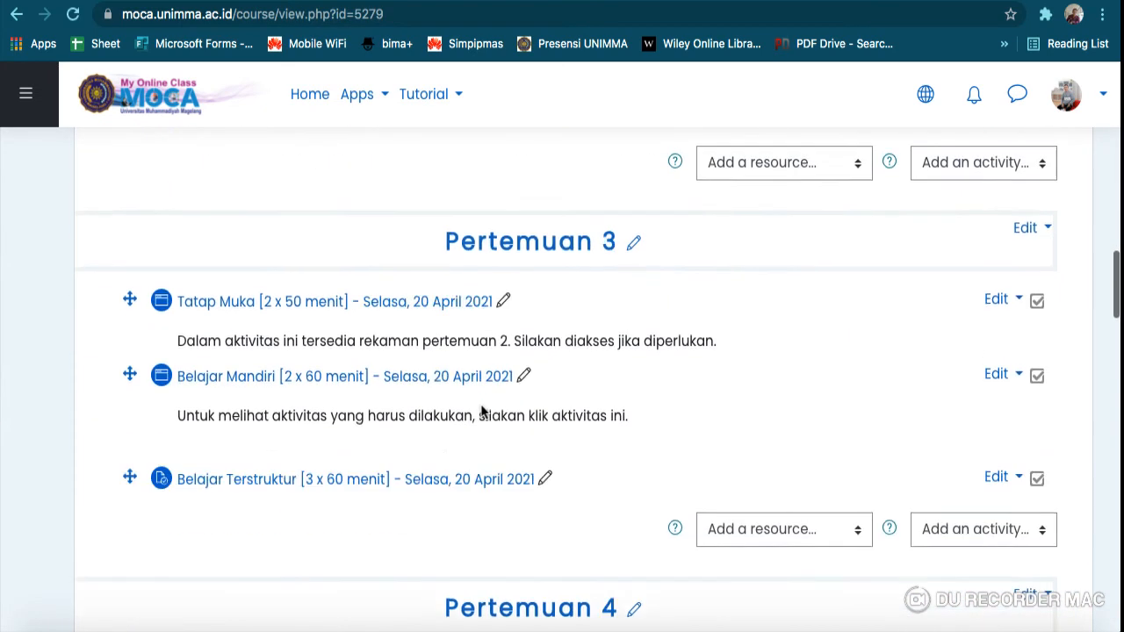
pyautogui.scroll(-5, 482, 409)
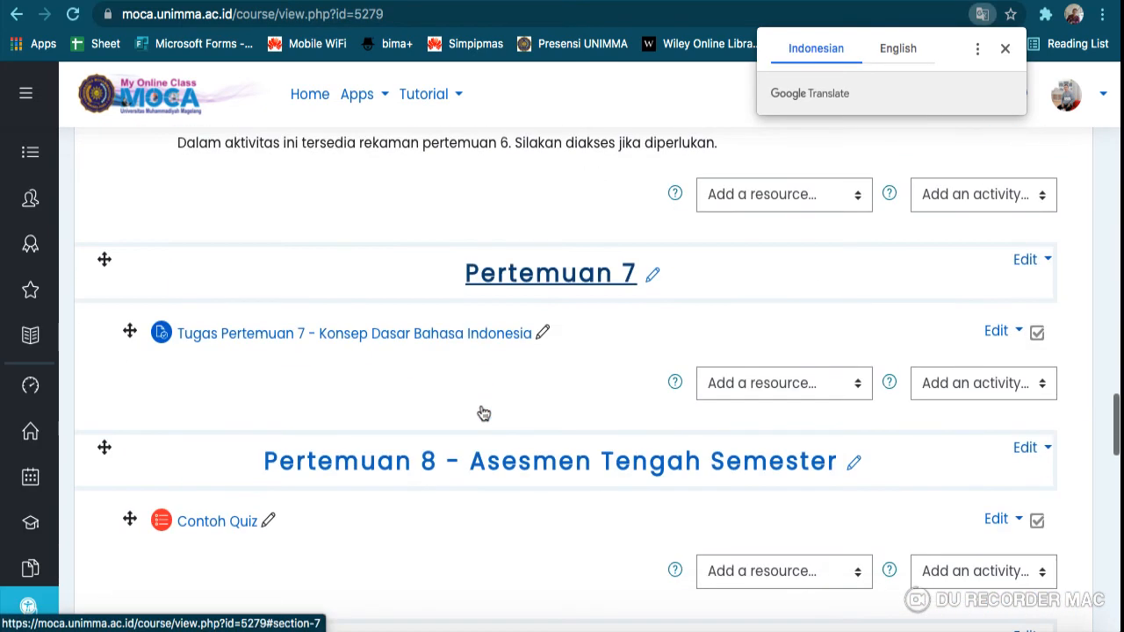
pyautogui.scroll(-2, 360, 492)
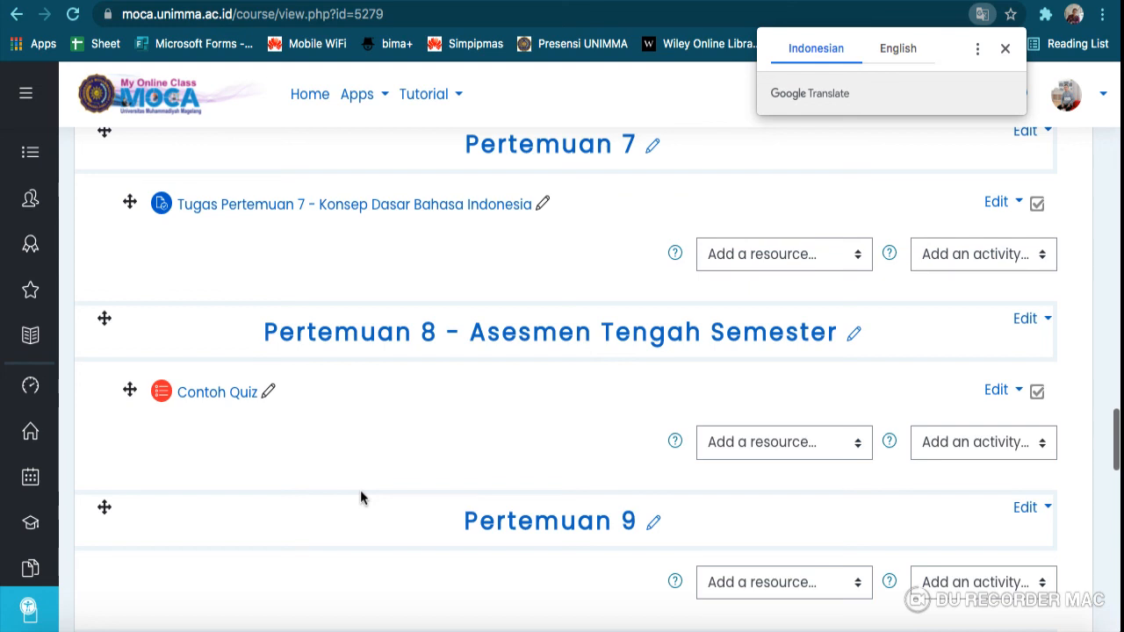
# Leave the source course and bring up the list of in-progress courses on the dashboard
pyautogui.scroll(20, 360, 491)
pyautogui.scroll(10, 321, 325)
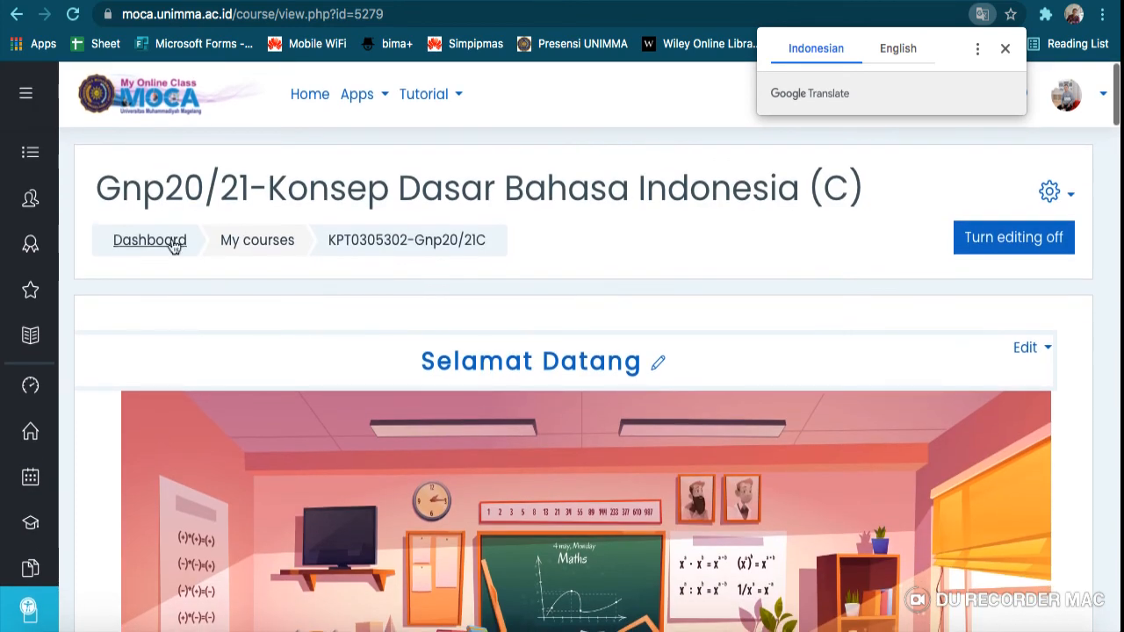
pyautogui.click(172, 246)
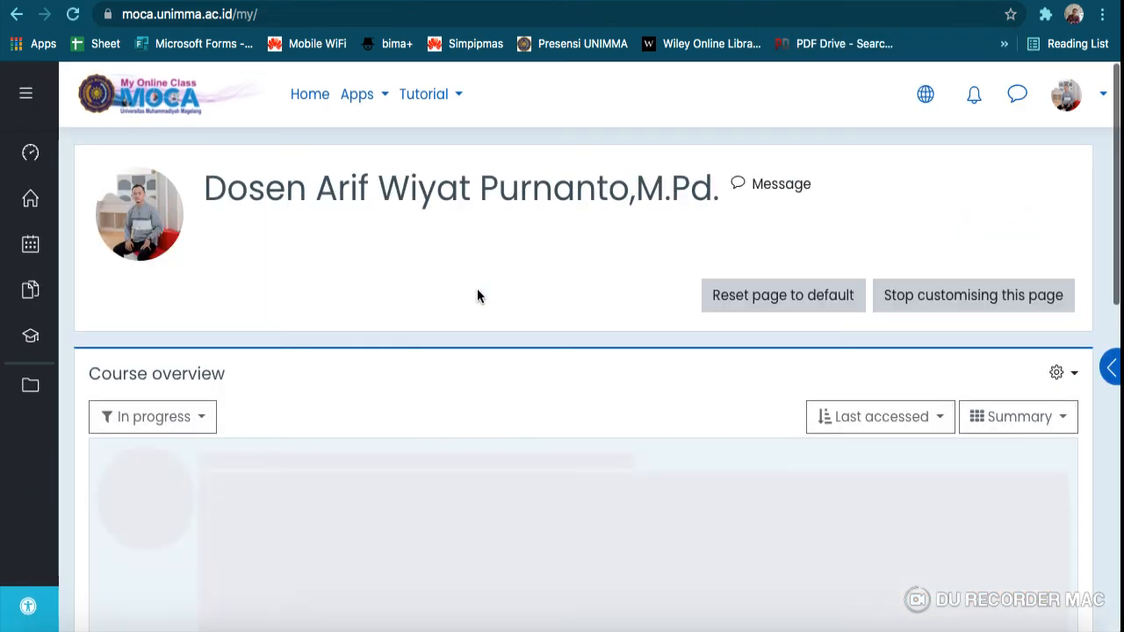
pyautogui.scroll(-3, 476, 412)
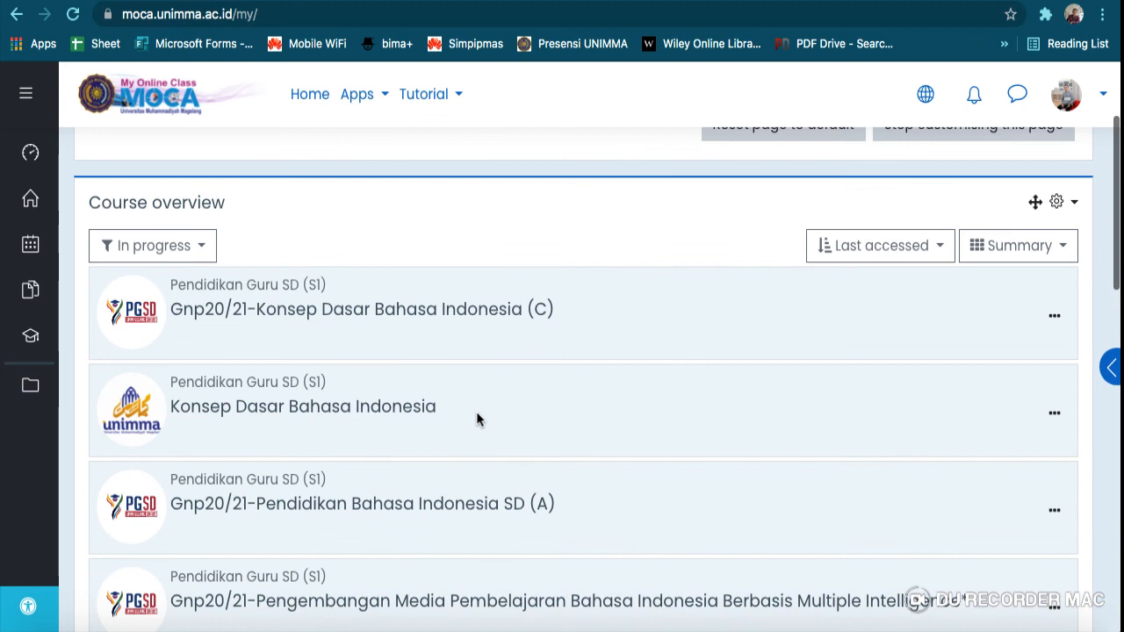